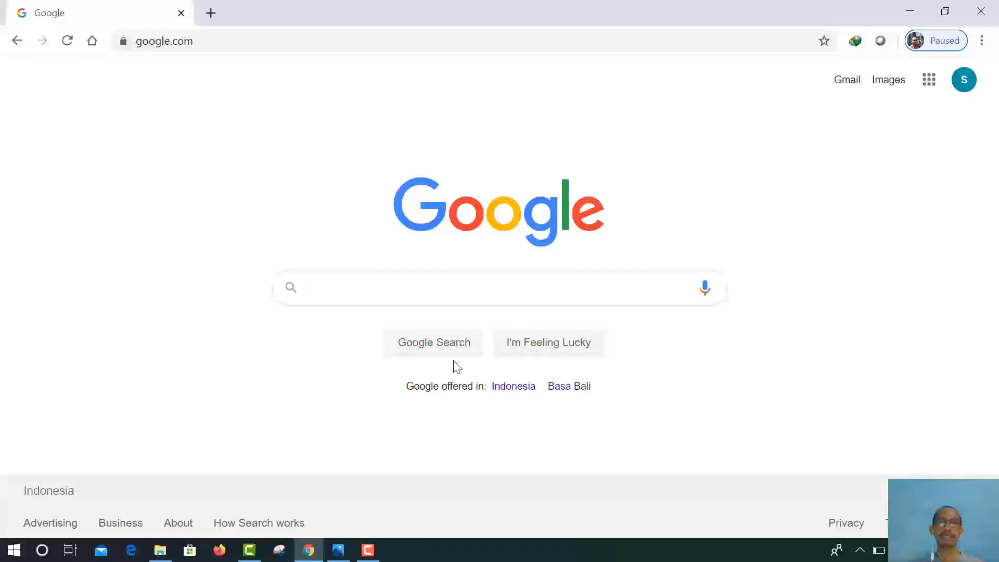
Step: Load ppdb.dikbud.kalbarprov.go.id in Chrome from the 'ppdb' address-bar suggestion
{"action": "left_click", "coordinate": [183, 41]}
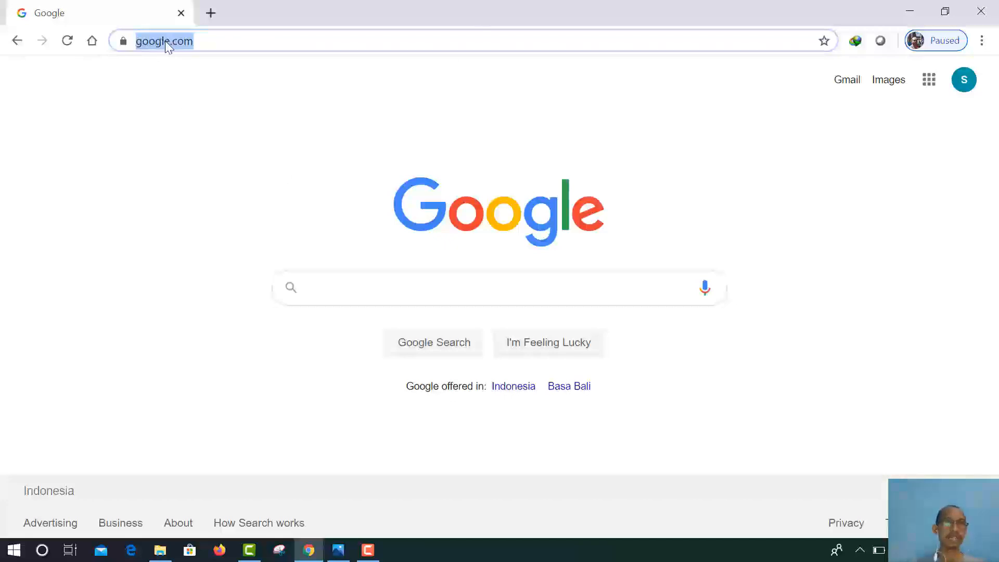
{"action": "type", "text": "ppdb.dikbud.kalbarprov.go.id"}
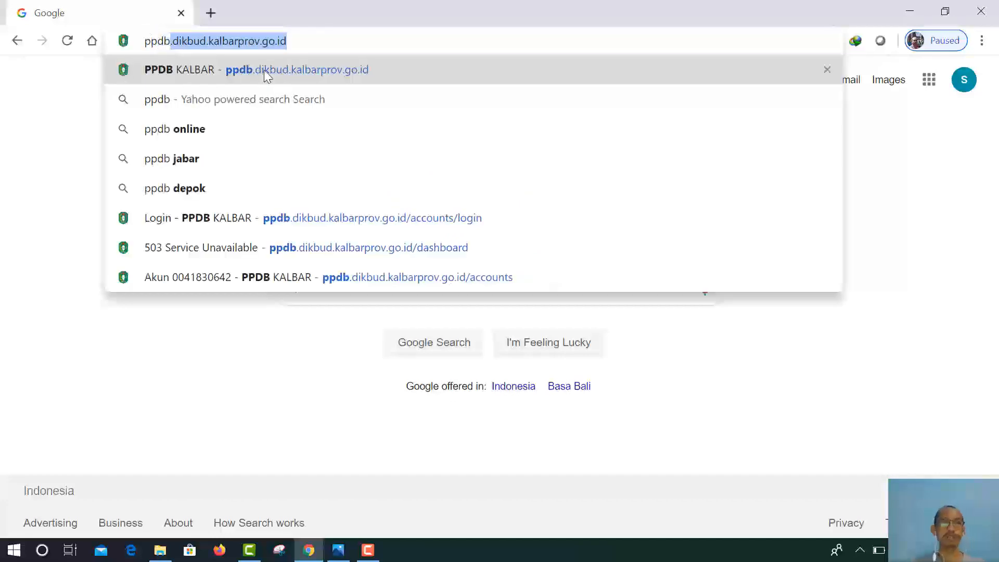
{"action": "left_click", "coordinate": [299, 70]}
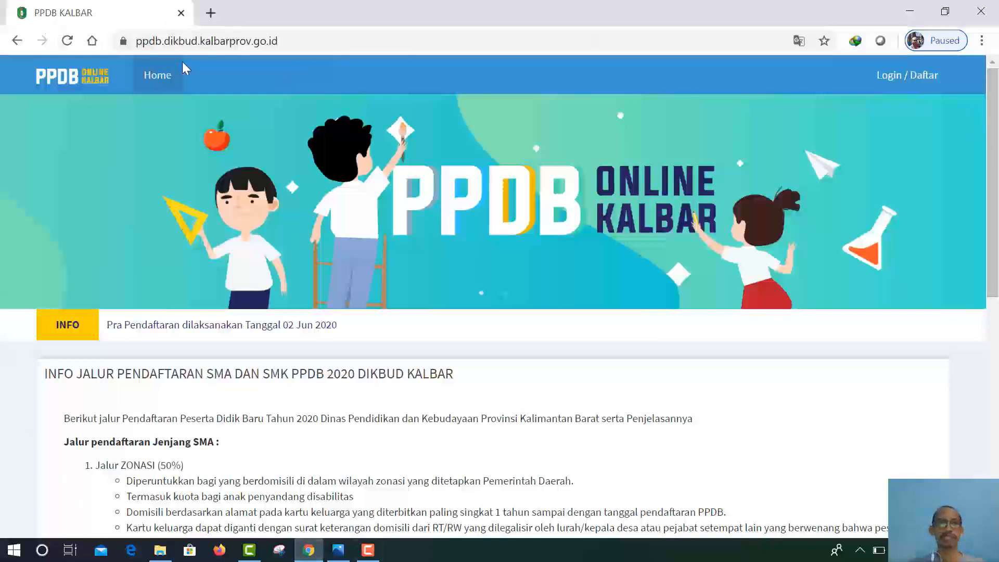
{"action": "scroll", "coordinate": [202, 385], "scroll_direction": "down", "scroll_amount": 2}
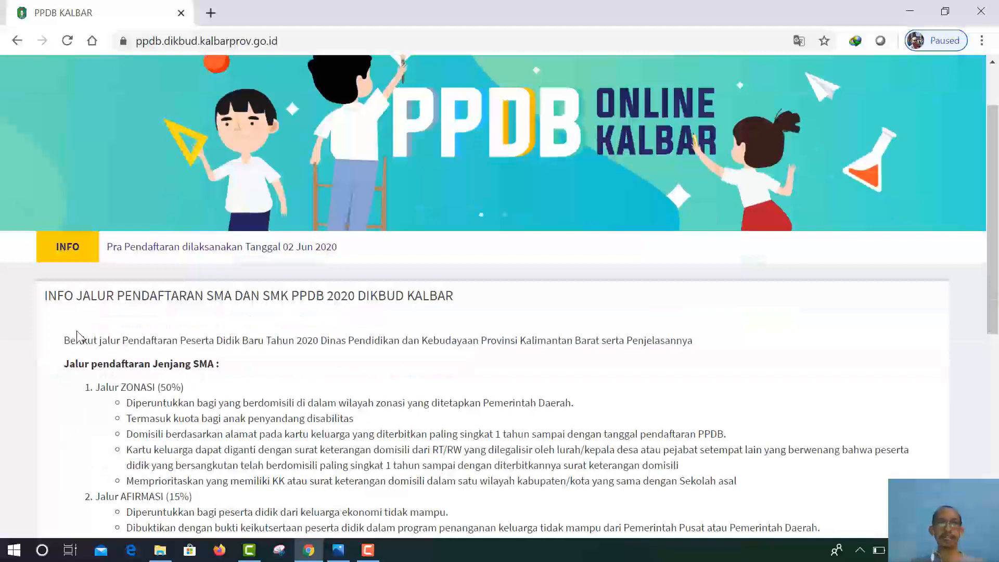
{"action": "scroll", "coordinate": [45, 323], "scroll_direction": "down", "scroll_amount": 2}
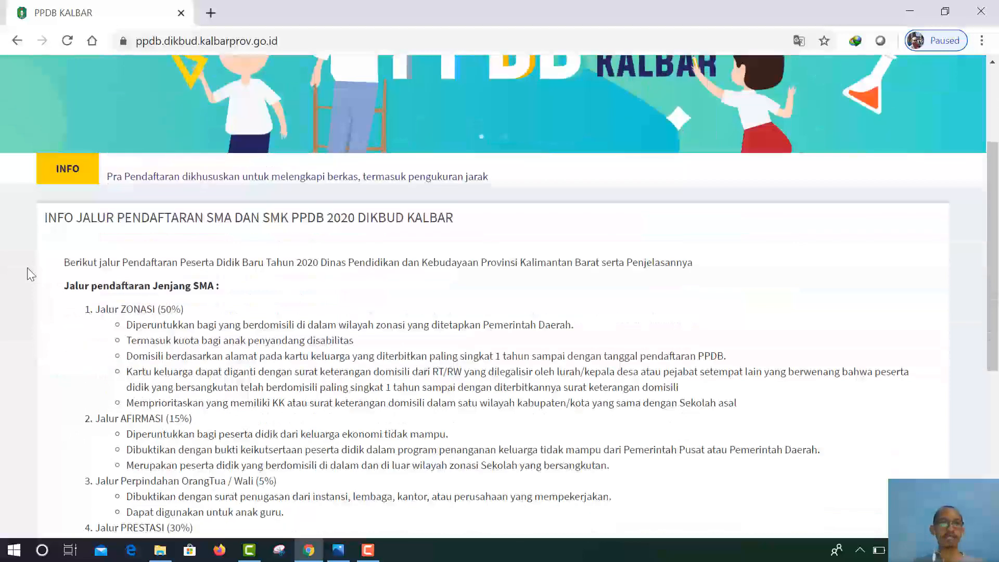
{"action": "scroll", "coordinate": [215, 299], "scroll_direction": "down", "scroll_amount": 1}
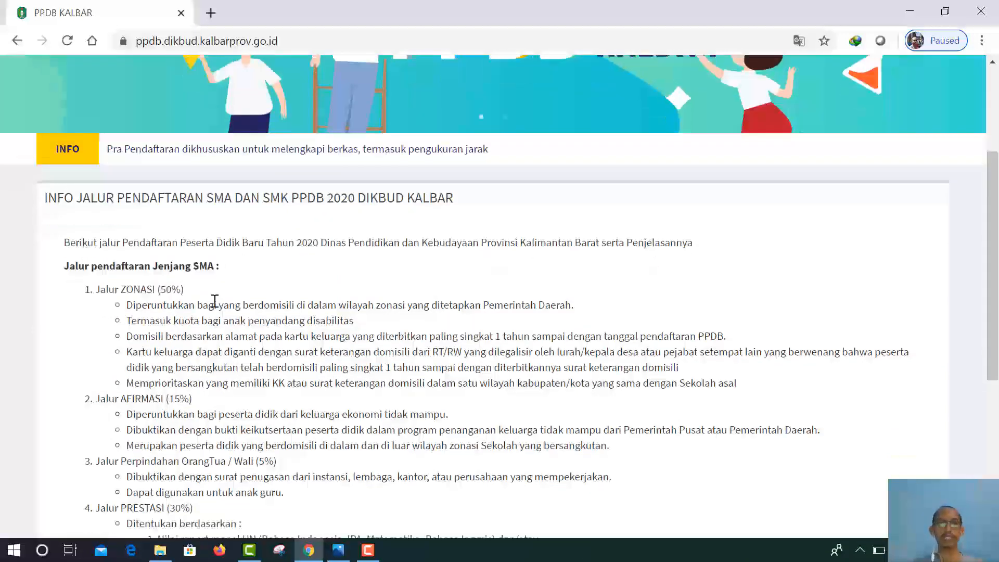
{"action": "scroll", "coordinate": [215, 301], "scroll_direction": "down", "scroll_amount": 6}
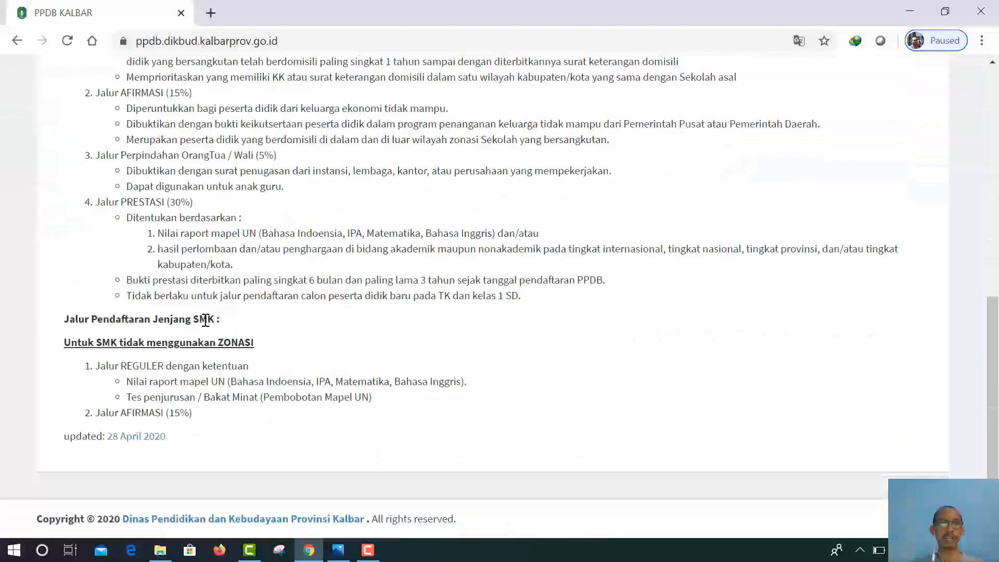
{"action": "scroll", "coordinate": [206, 320], "scroll_direction": "up", "scroll_amount": 9}
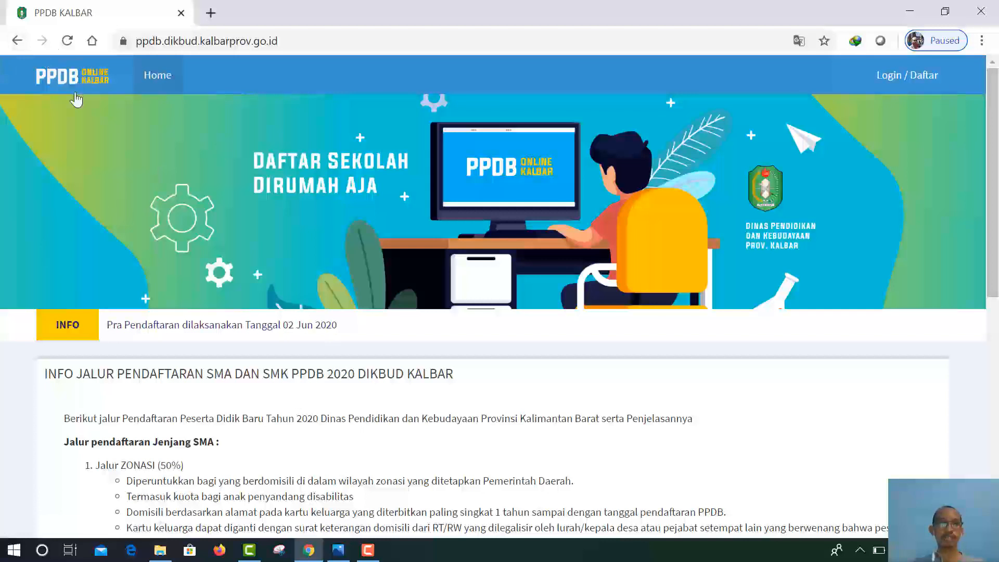
Step: Go to the Login / Daftar page and scroll down to the sign-in form
{"action": "left_click", "coordinate": [895, 81]}
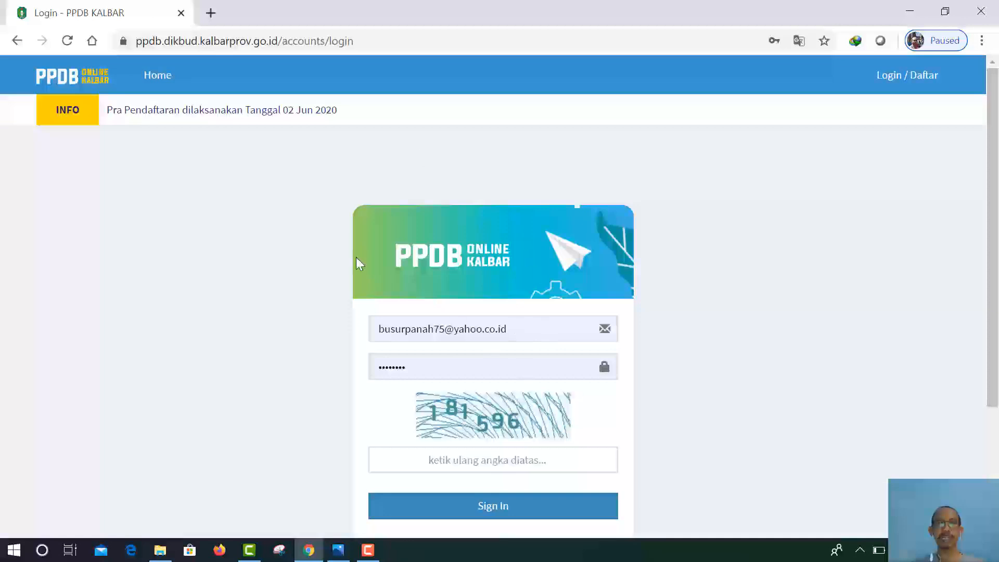
{"action": "scroll", "coordinate": [556, 260], "scroll_direction": "down", "scroll_amount": 3}
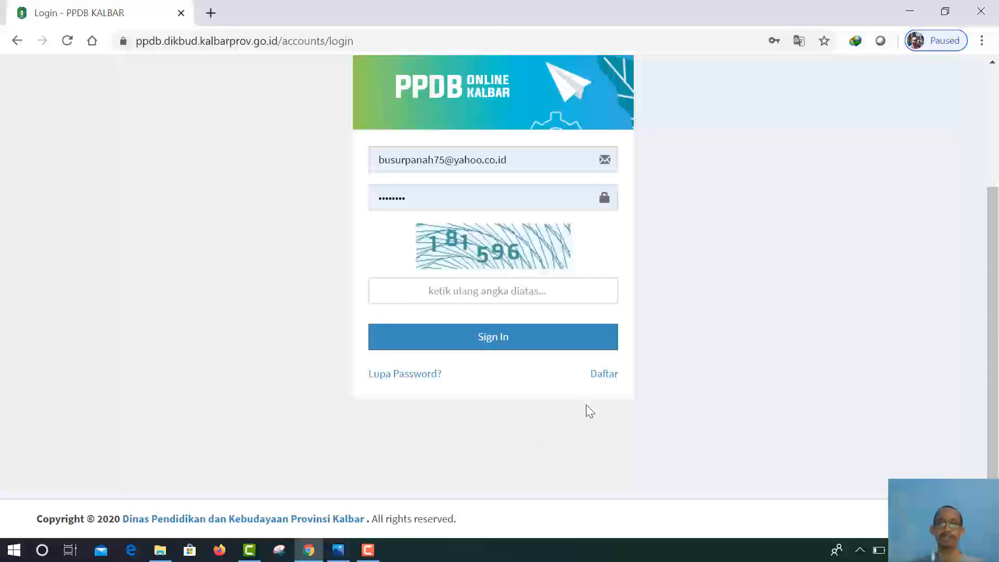
Step: Start new-account registration with Daftar and tick the first two agreement statements
{"action": "left_click", "coordinate": [606, 374]}
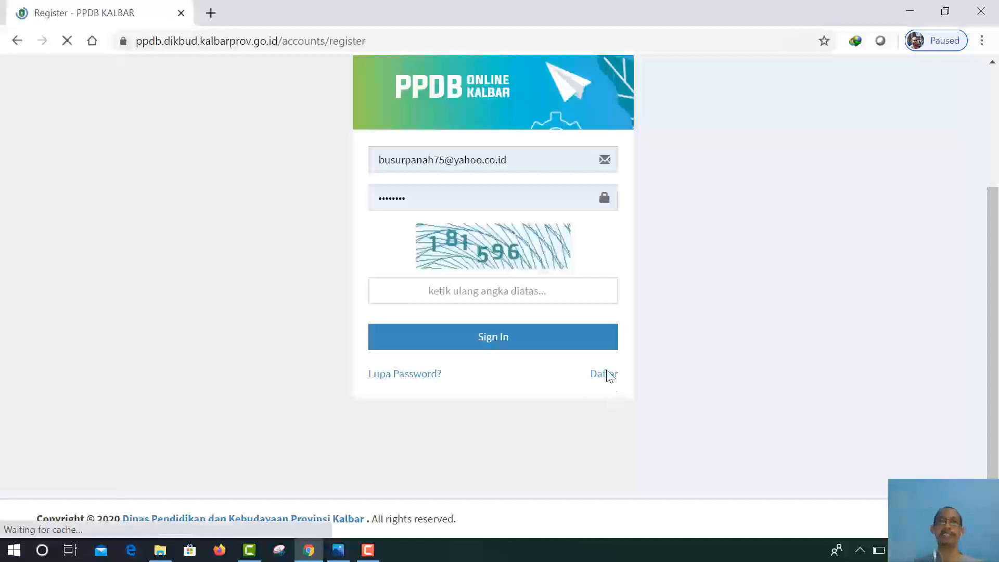
{"action": "scroll", "coordinate": [713, 292], "scroll_direction": "down", "scroll_amount": 1}
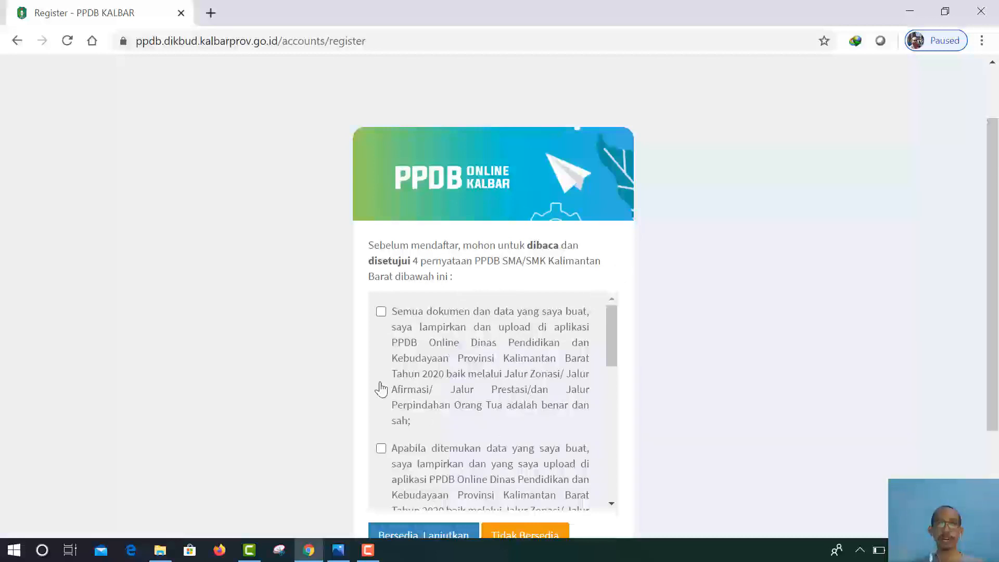
{"action": "left_click", "coordinate": [380, 312]}
{"action": "scroll", "coordinate": [608, 338], "scroll_direction": "down", "scroll_amount": 4}
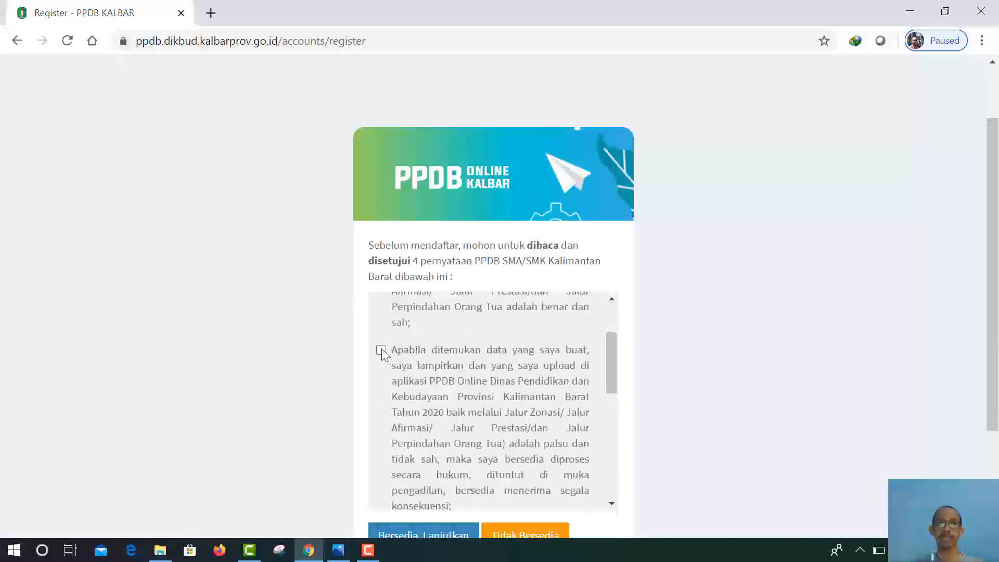
{"action": "left_click", "coordinate": [385, 352]}
Step: Tick the third and fourth PPDB SMA/SMK agreement statements
{"action": "left_click_drag", "start_coordinate": [611, 359], "coordinate": [609, 419]}
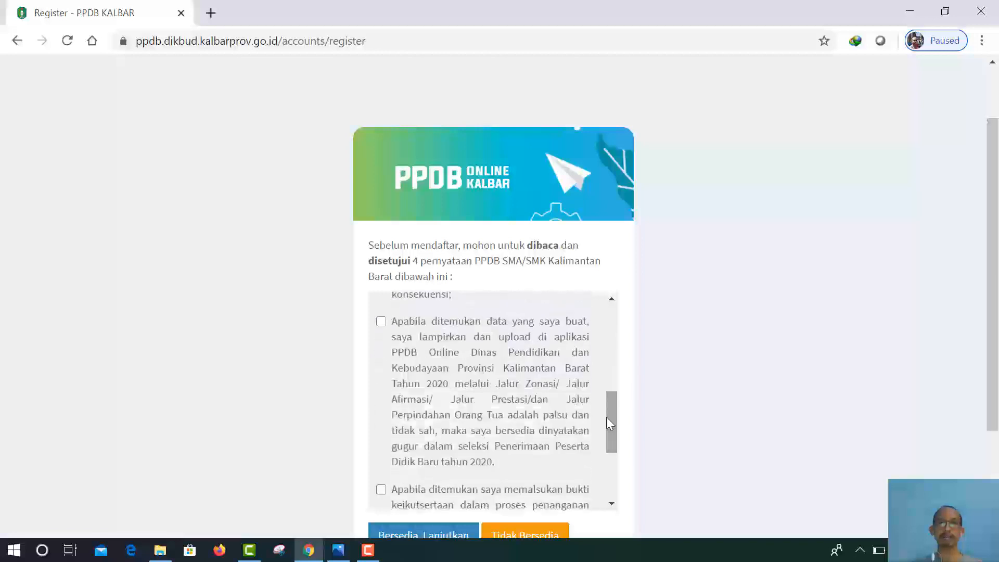
{"action": "left_click", "coordinate": [381, 322]}
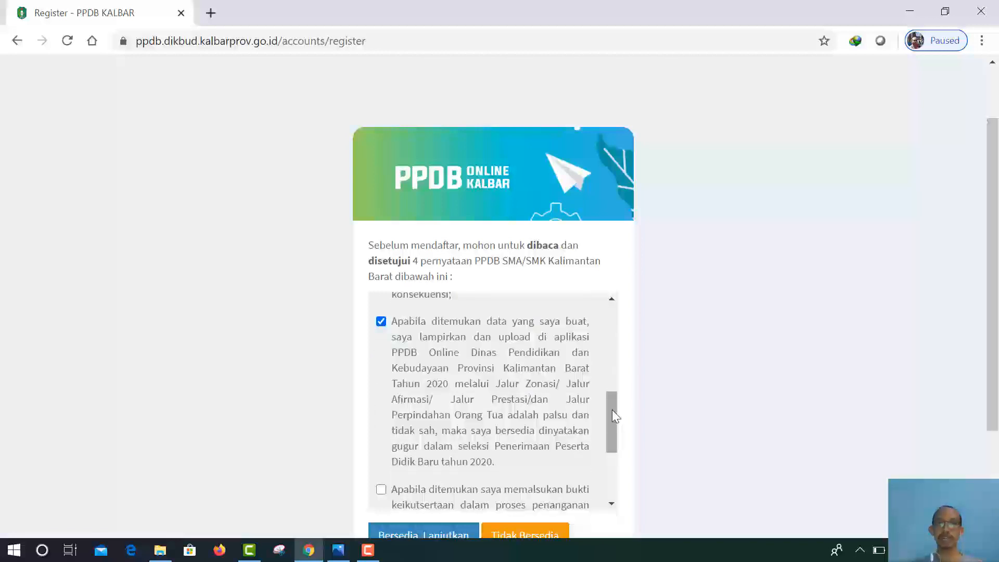
{"action": "left_click_drag", "start_coordinate": [612, 410], "coordinate": [622, 437]}
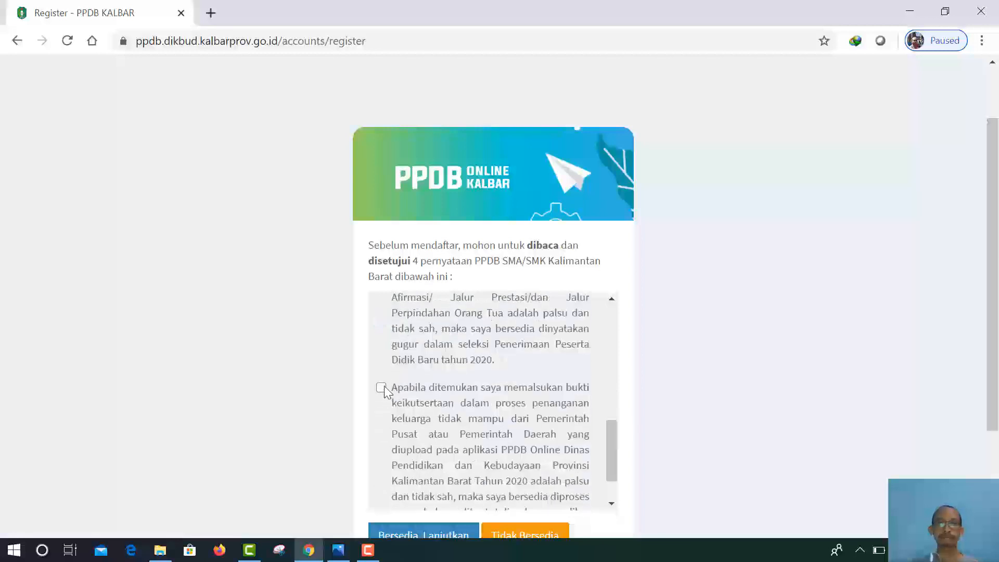
{"action": "left_click", "coordinate": [381, 388]}
{"action": "scroll", "coordinate": [497, 437], "scroll_direction": "down", "scroll_amount": 1}
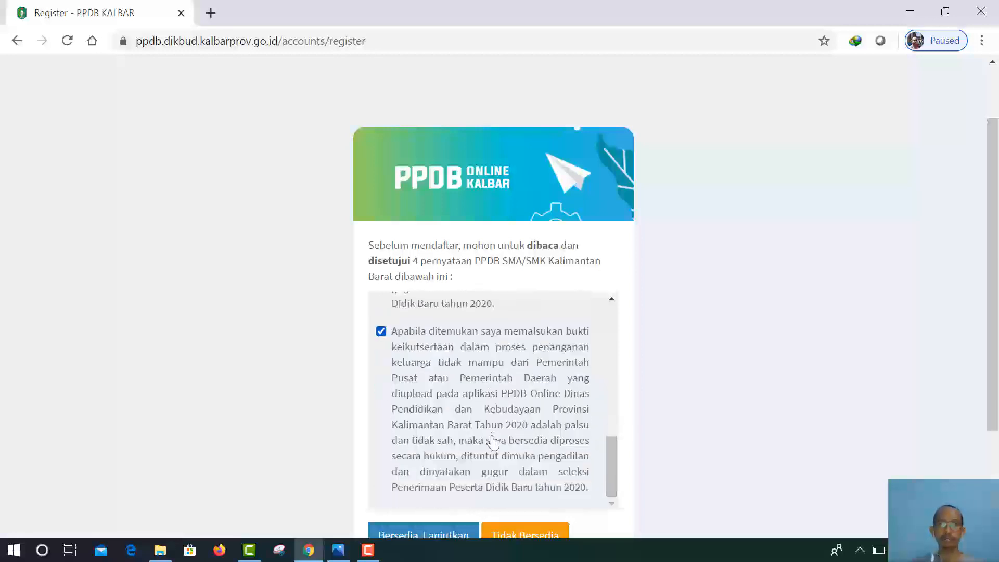
{"action": "scroll", "coordinate": [672, 320], "scroll_direction": "down", "scroll_amount": 3}
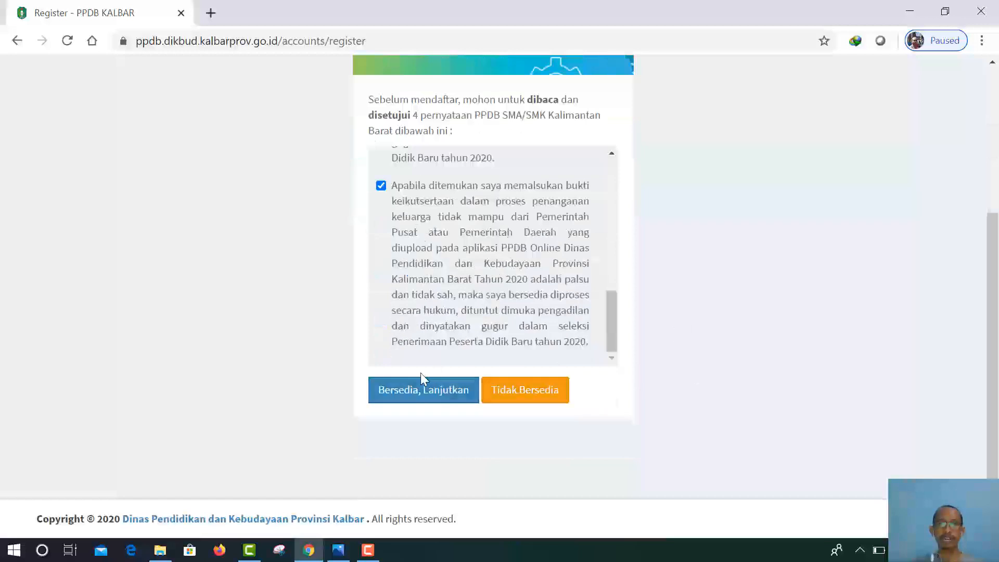
Step: Continue with Bersedia, Lanjutkan and enter the student's NISN in the account form
{"action": "left_click", "coordinate": [398, 396]}
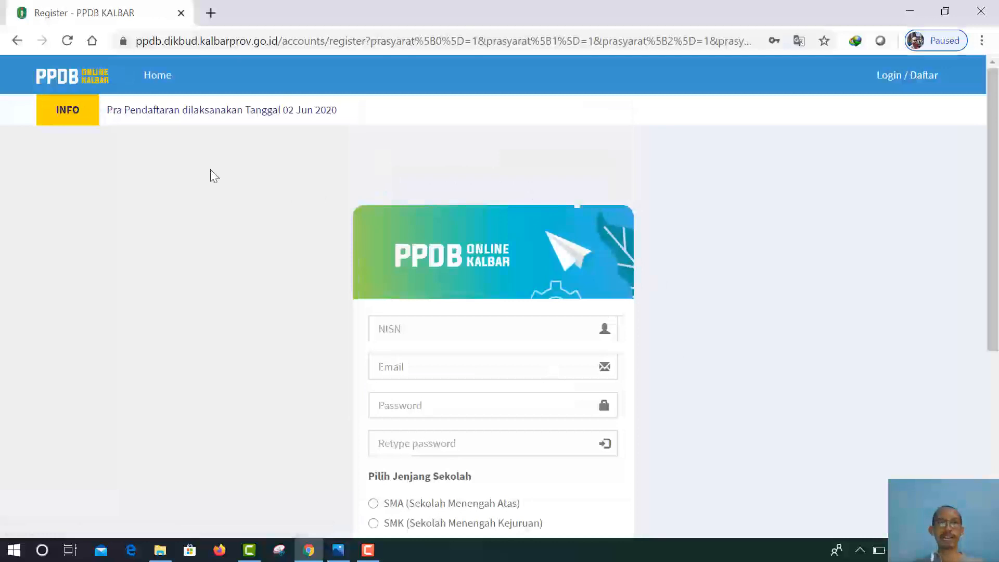
{"action": "scroll", "coordinate": [817, 266], "scroll_direction": "down", "scroll_amount": 1}
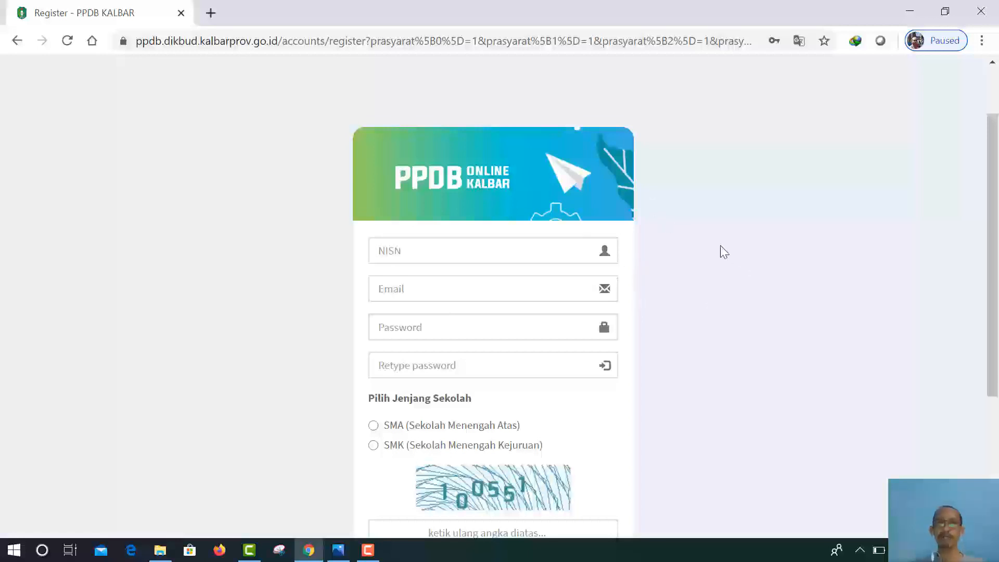
{"action": "scroll", "coordinate": [721, 250], "scroll_direction": "down", "scroll_amount": 2}
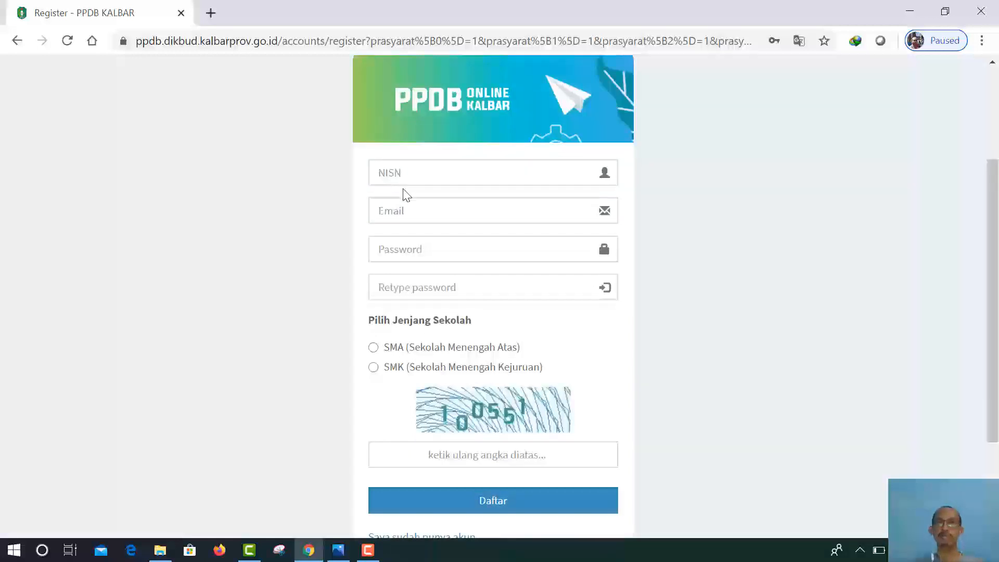
{"action": "left_click", "coordinate": [411, 174]}
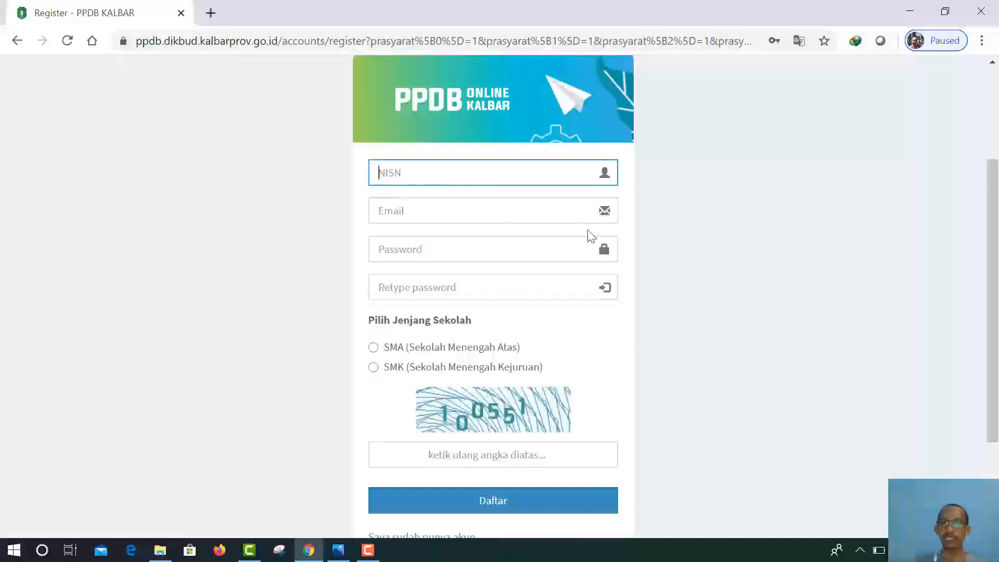
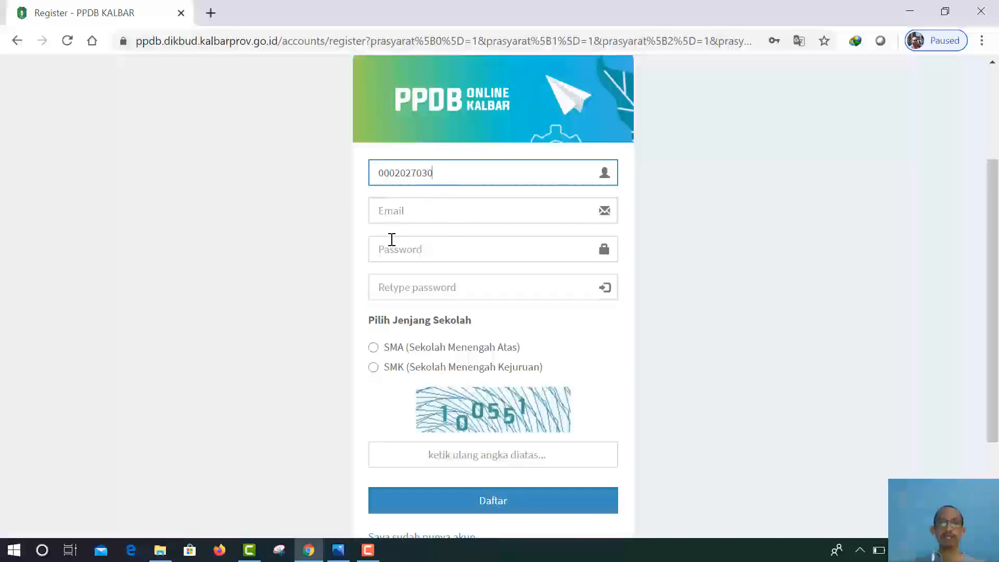
{"action": "left_click", "coordinate": [392, 211]}
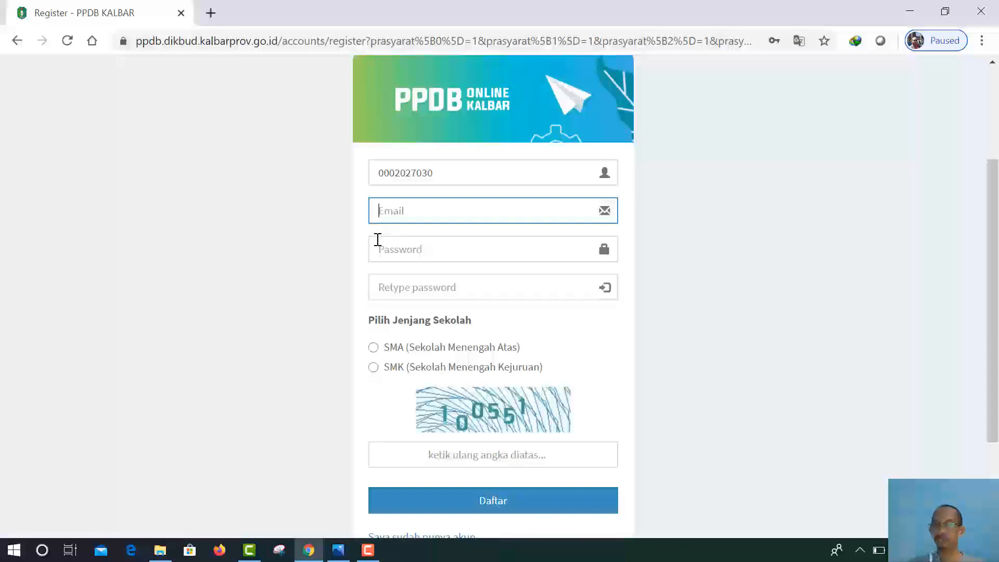
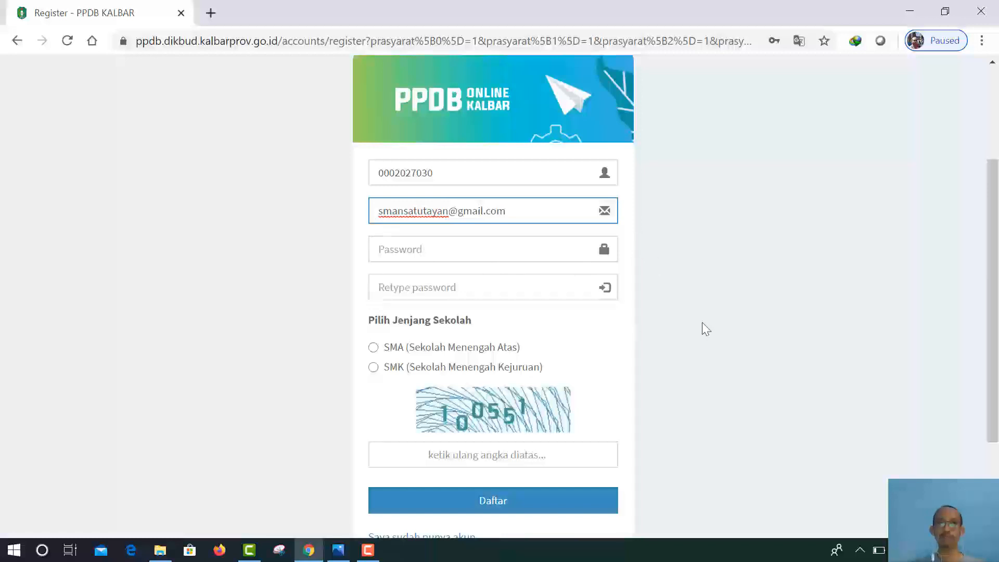
Step: Enter the account e-mail, type the password in both password fields, and choose SMA
{"action": "left_click", "coordinate": [392, 251]}
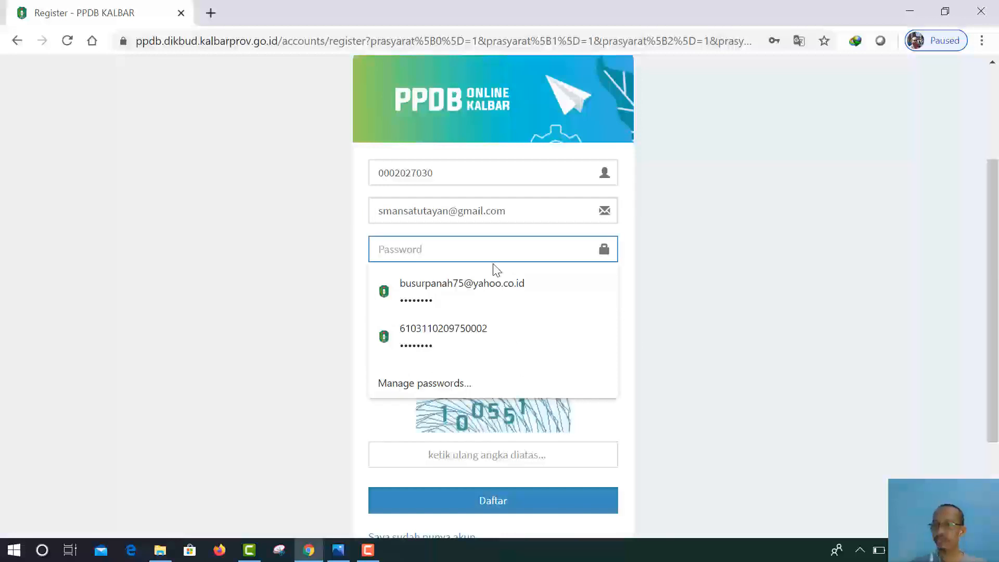
{"action": "type", "text": "••••"}
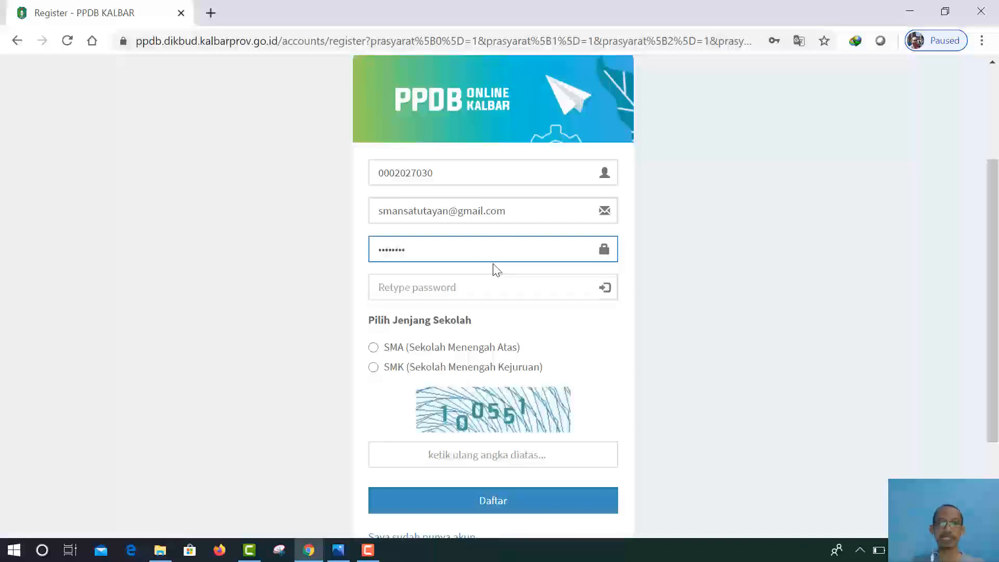
{"action": "left_click", "coordinate": [425, 294]}
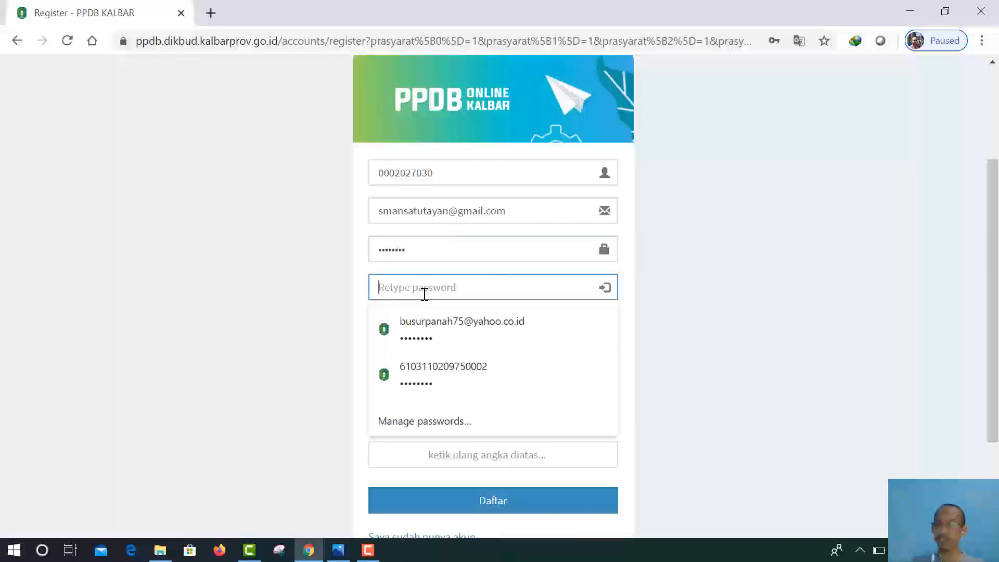
{"action": "type", "text": "1"}
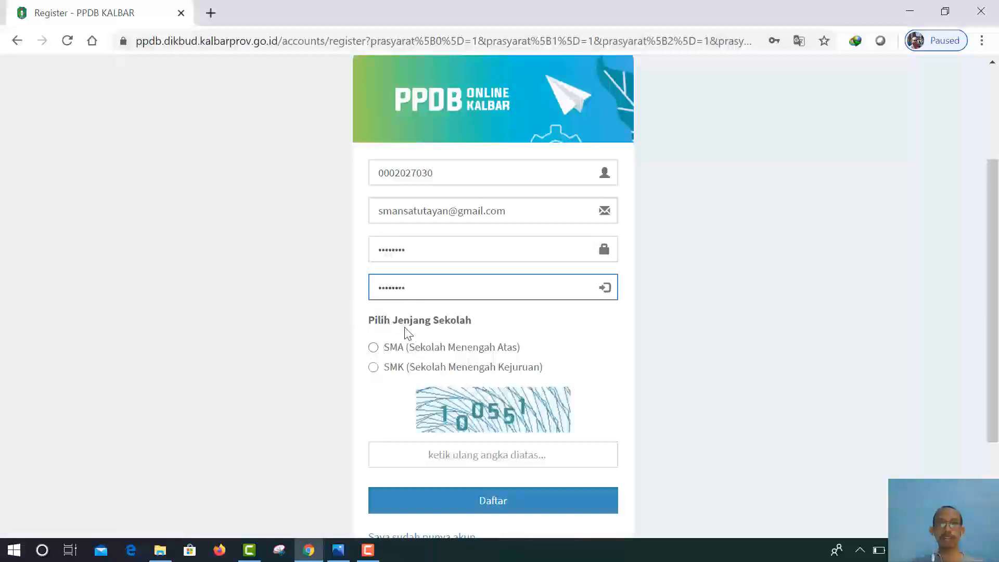
{"action": "left_click", "coordinate": [373, 347]}
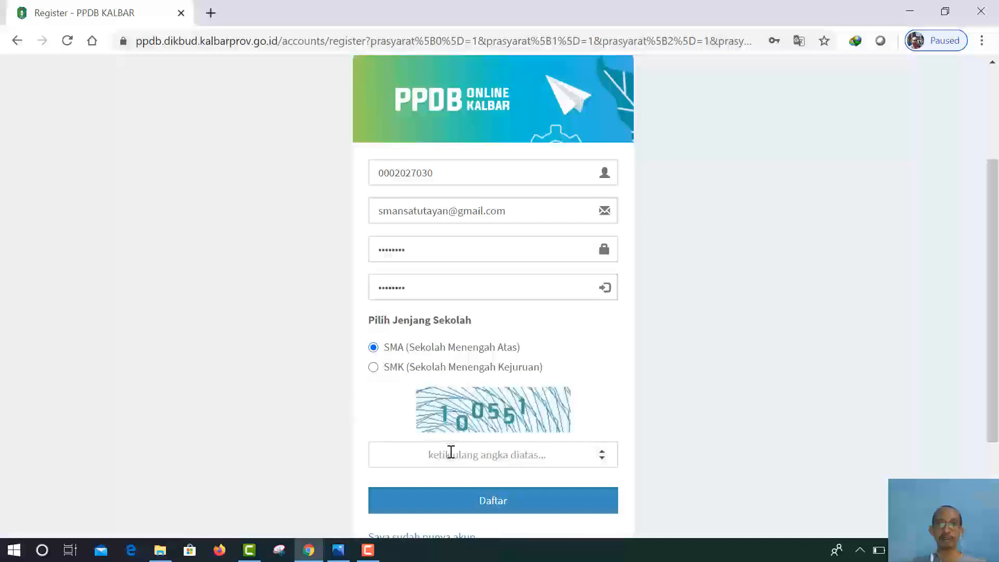
Step: Enter the registration captcha, submit with Daftar, and confirm the Success dialog with Ok
{"action": "left_click", "coordinate": [451, 452]}
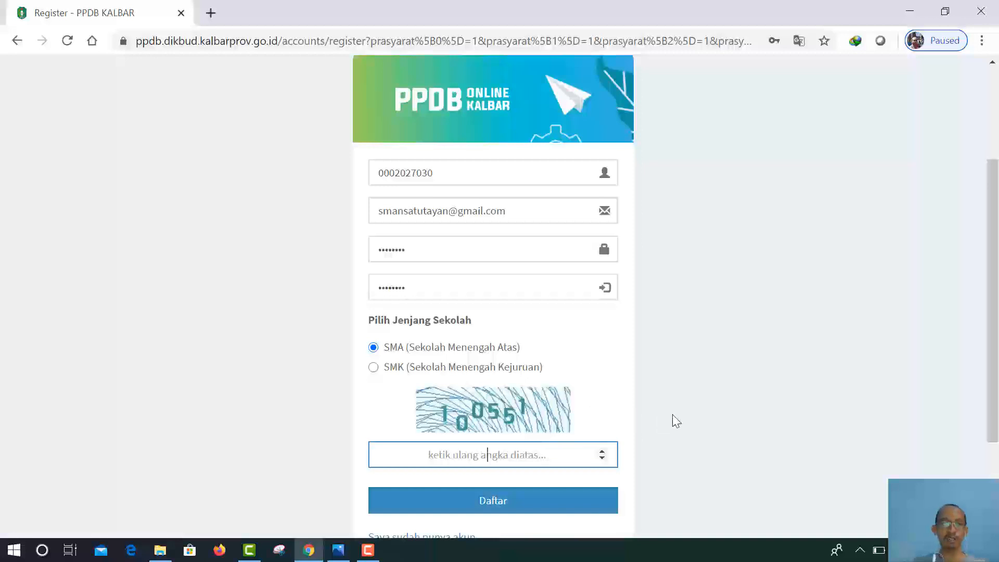
{"action": "type", "text": "100"}
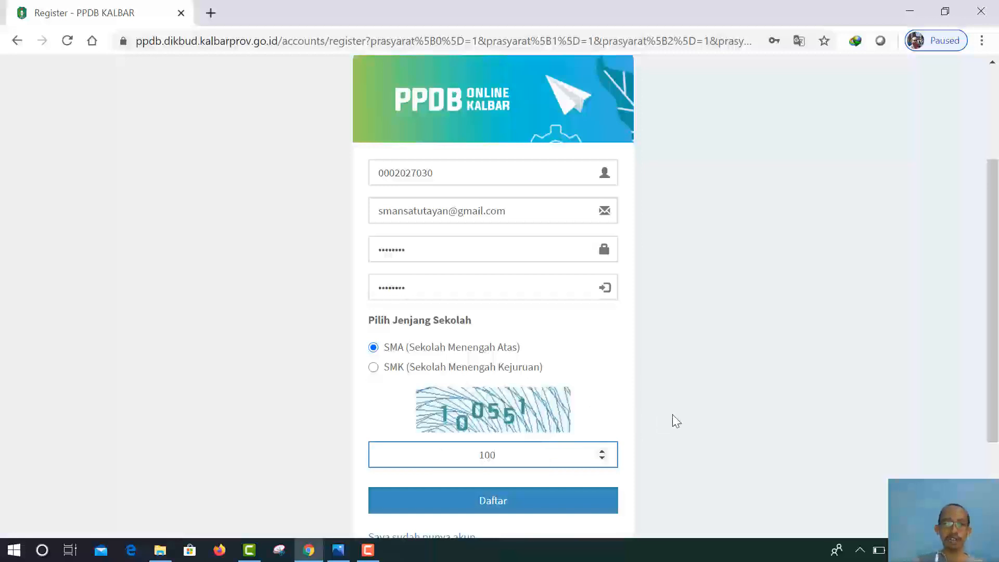
{"action": "type", "text": "551"}
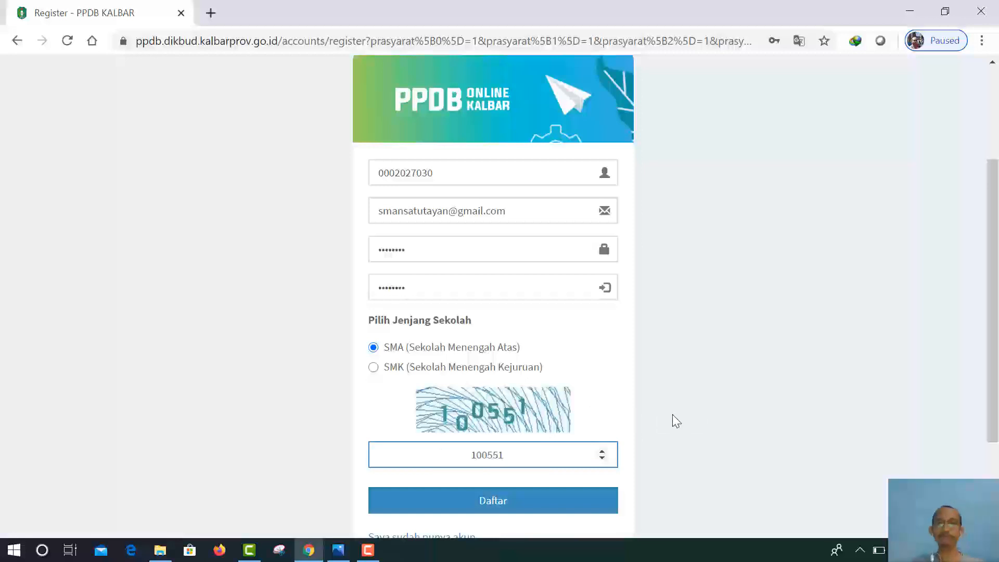
{"action": "scroll", "coordinate": [708, 429], "scroll_direction": "down", "scroll_amount": 3}
{"action": "scroll", "coordinate": [710, 429], "scroll_direction": "up", "scroll_amount": 1}
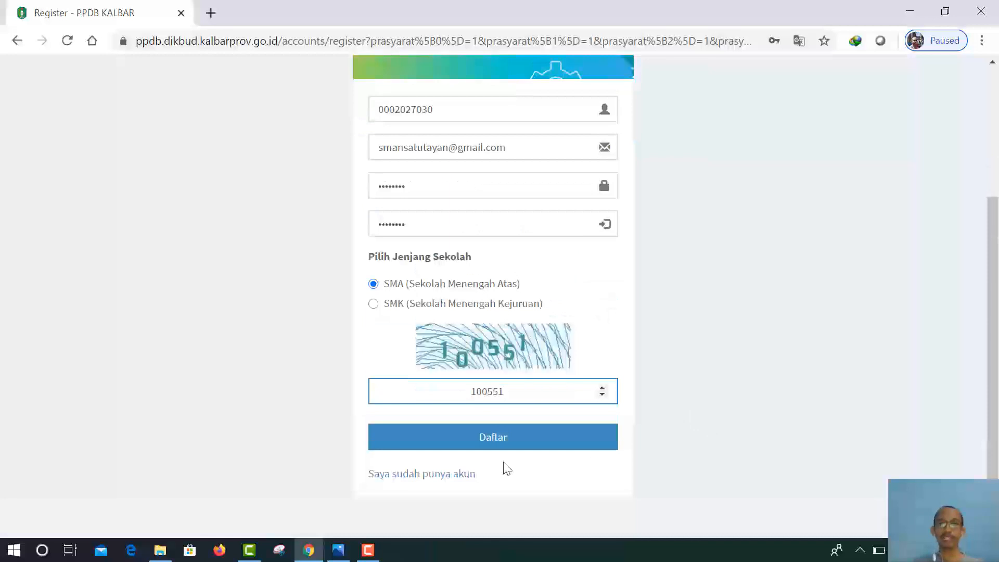
{"action": "left_click", "coordinate": [481, 441]}
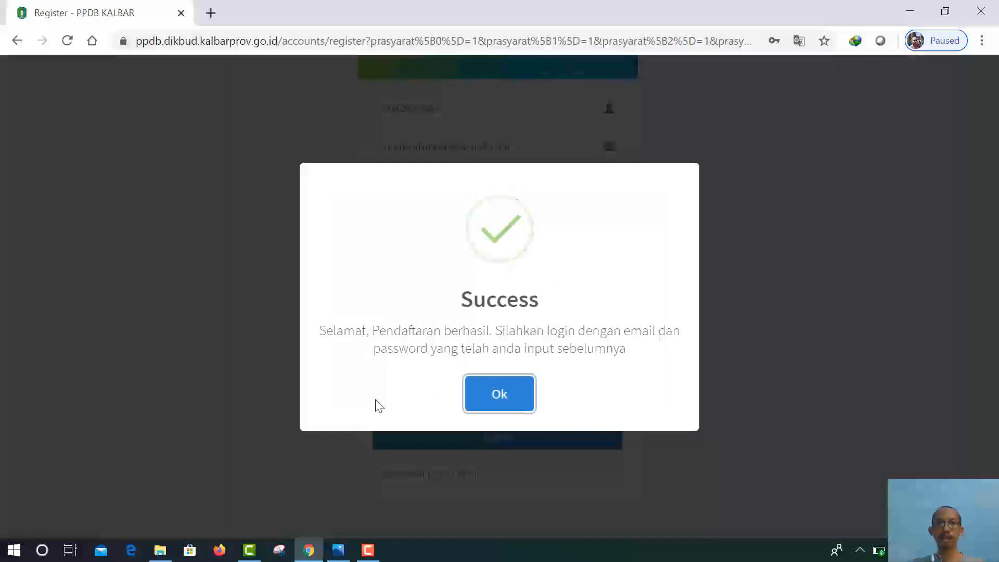
{"action": "left_click", "coordinate": [509, 398]}
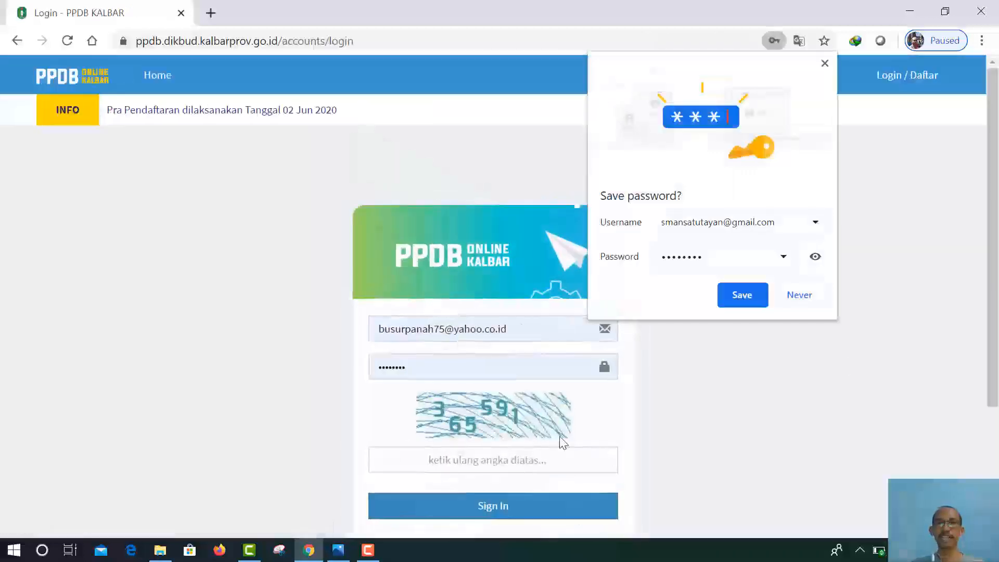
Step: Dismiss the save-password bubble and replace the autofilled login e-mail with the new account's Gmail address
{"action": "left_click", "coordinate": [824, 63]}
{"action": "left_click", "coordinate": [515, 328]}
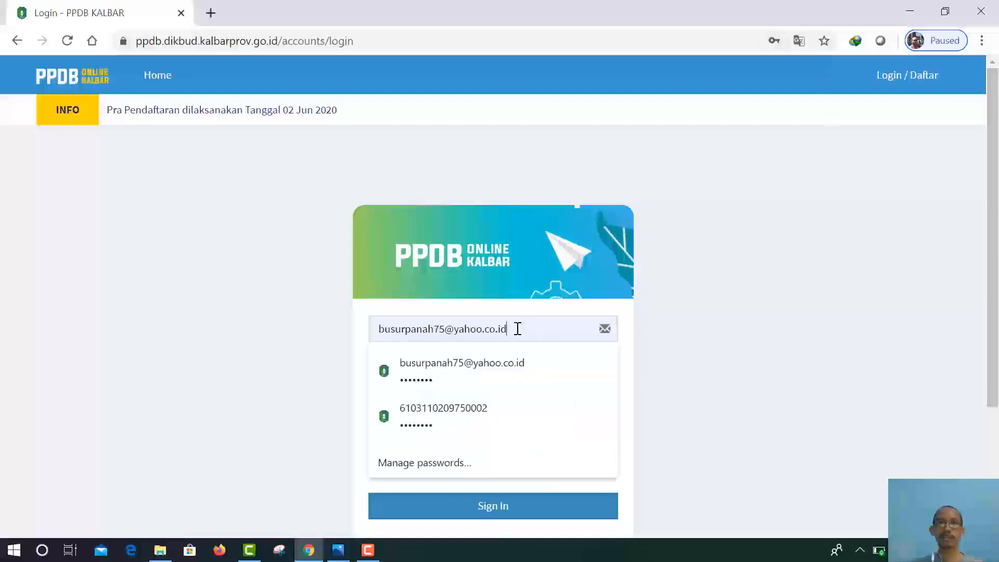
{"action": "left_click_drag", "start_coordinate": [515, 328], "coordinate": [365, 330]}
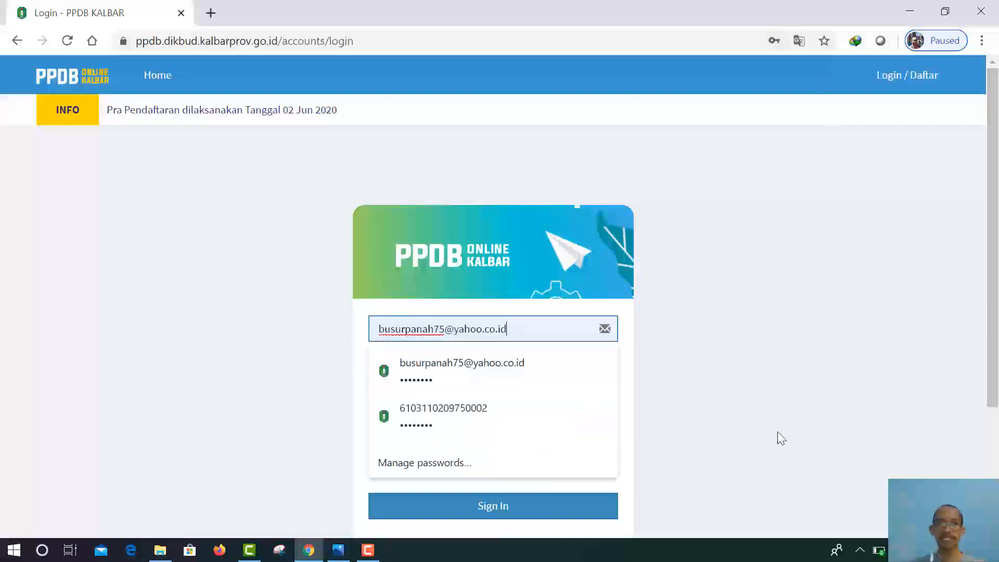
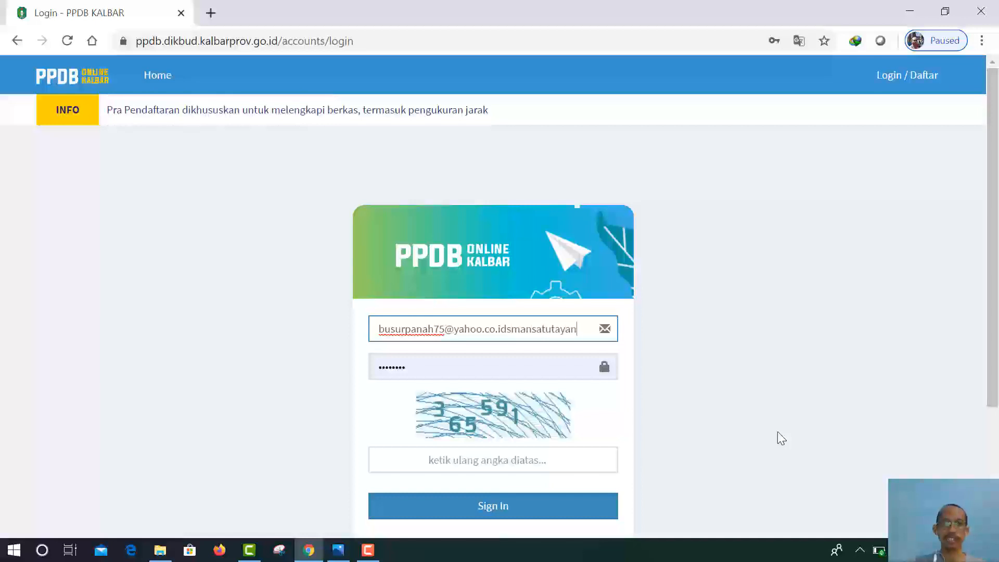
{"action": "left_click", "coordinate": [531, 330]}
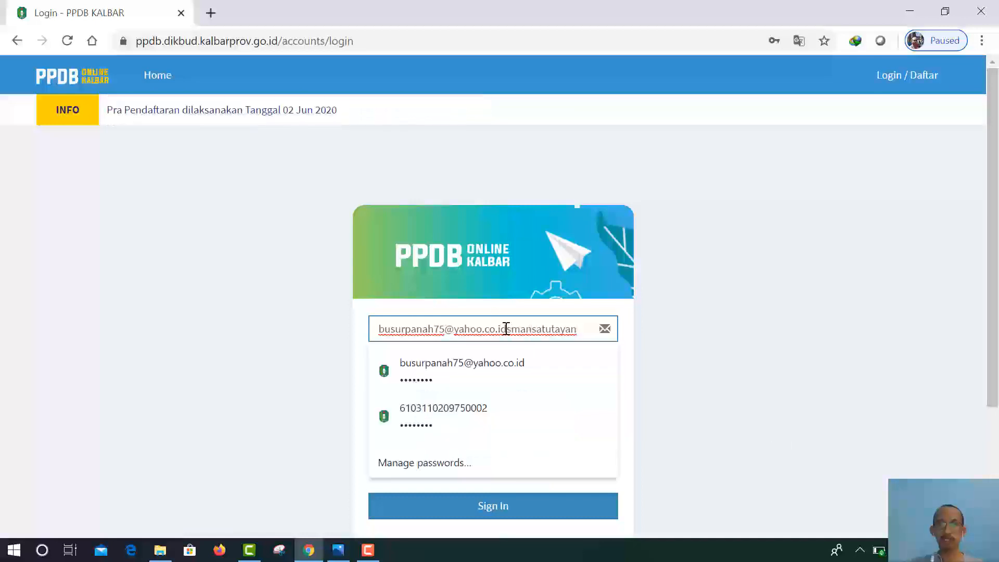
{"action": "left_click_drag", "start_coordinate": [506, 329], "coordinate": [357, 332]}
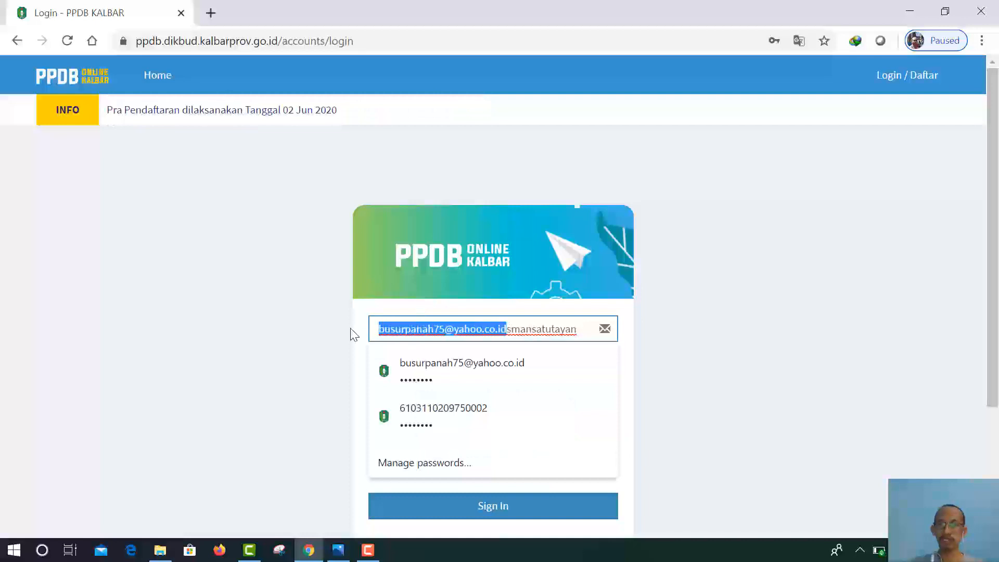
{"action": "key", "text": "BackSpace"}
{"action": "left_click", "coordinate": [461, 333]}
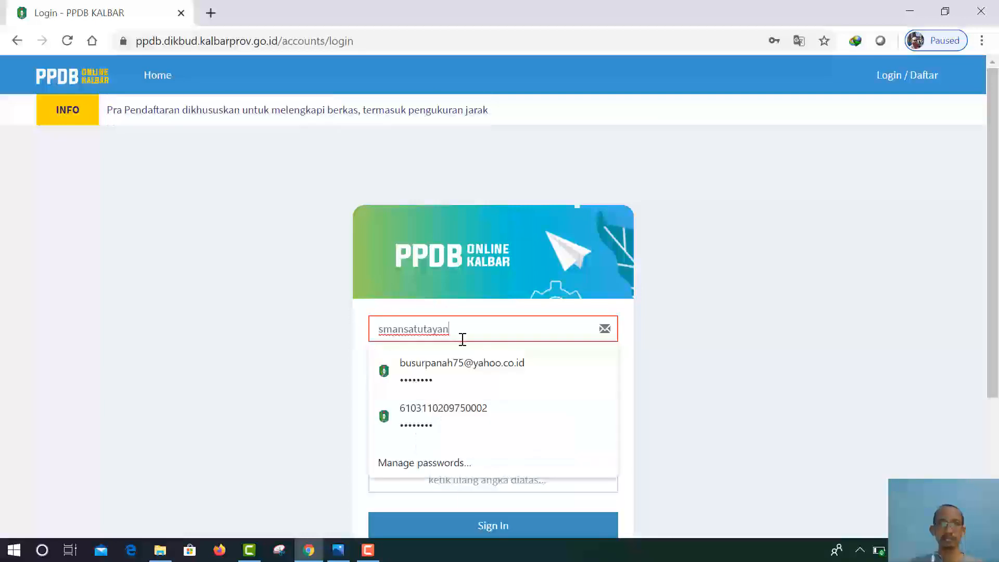
{"action": "type", "text": "@"}
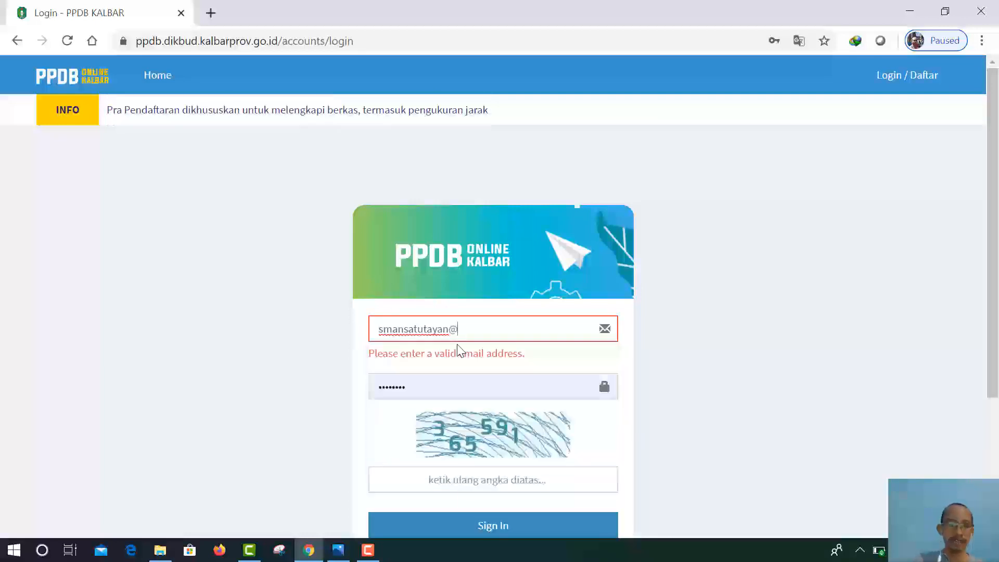
{"action": "type", "text": "gmail"}
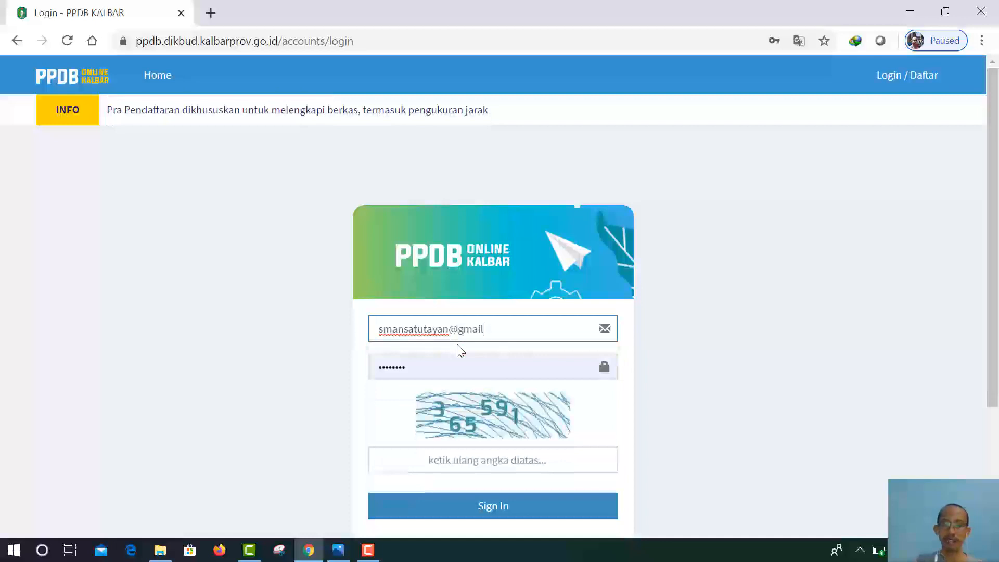
{"action": "type", "text": ".com"}
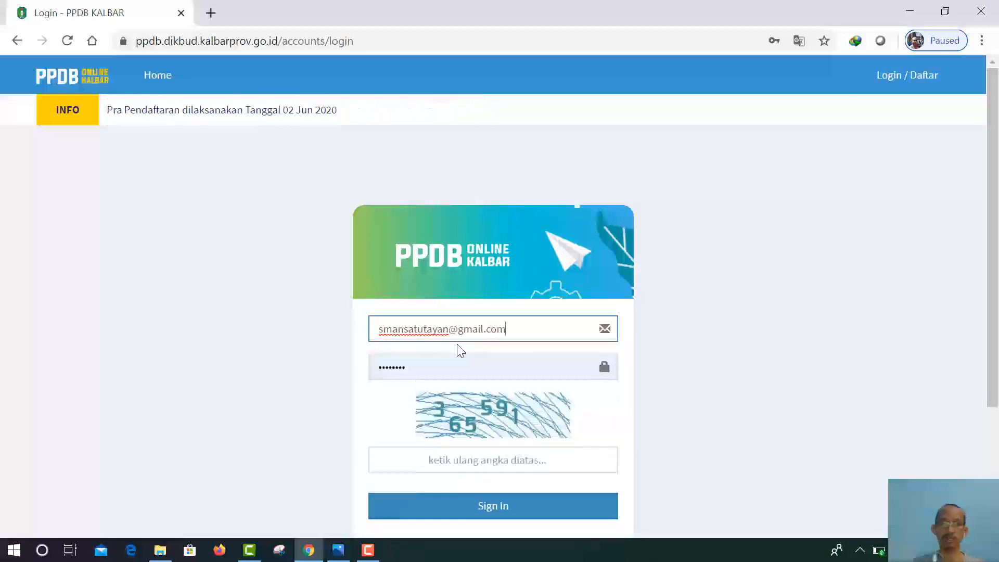
Step: Retype the new account's password, enter the login captcha, and sign in
{"action": "left_click", "coordinate": [408, 366]}
{"action": "left_click_drag", "start_coordinate": [408, 365], "coordinate": [313, 368]}
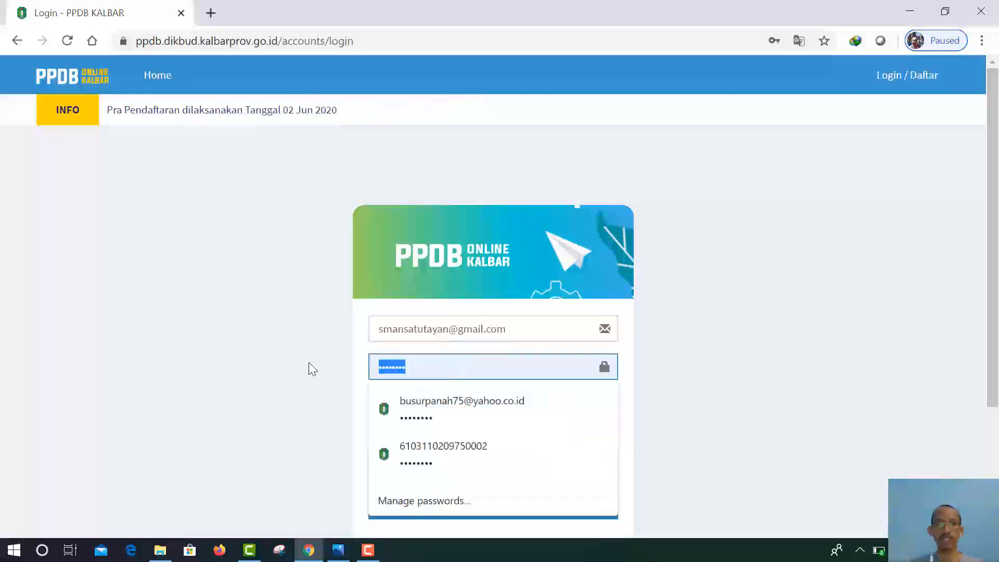
{"action": "type", "text": "•••••"}
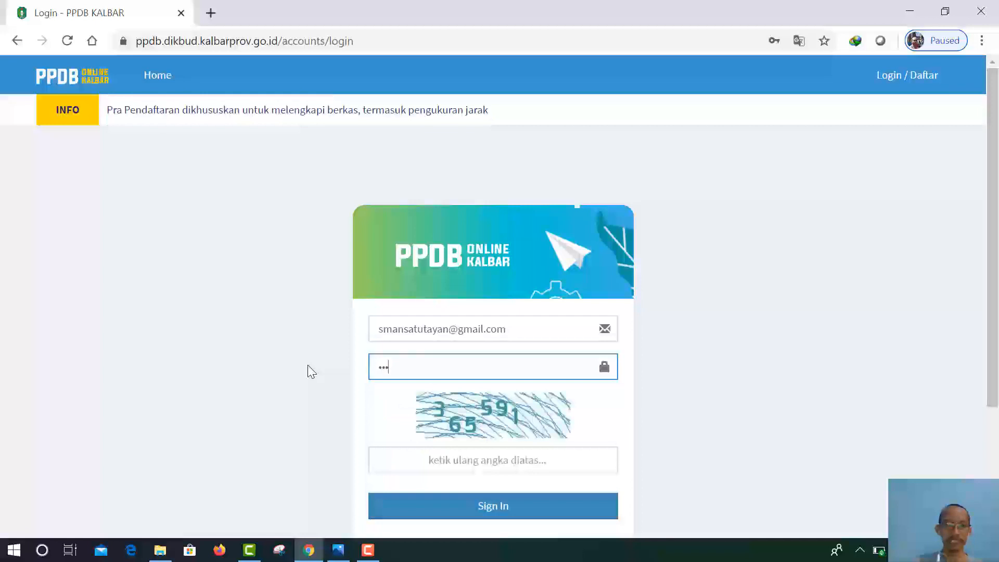
{"action": "type", "text": "•••"}
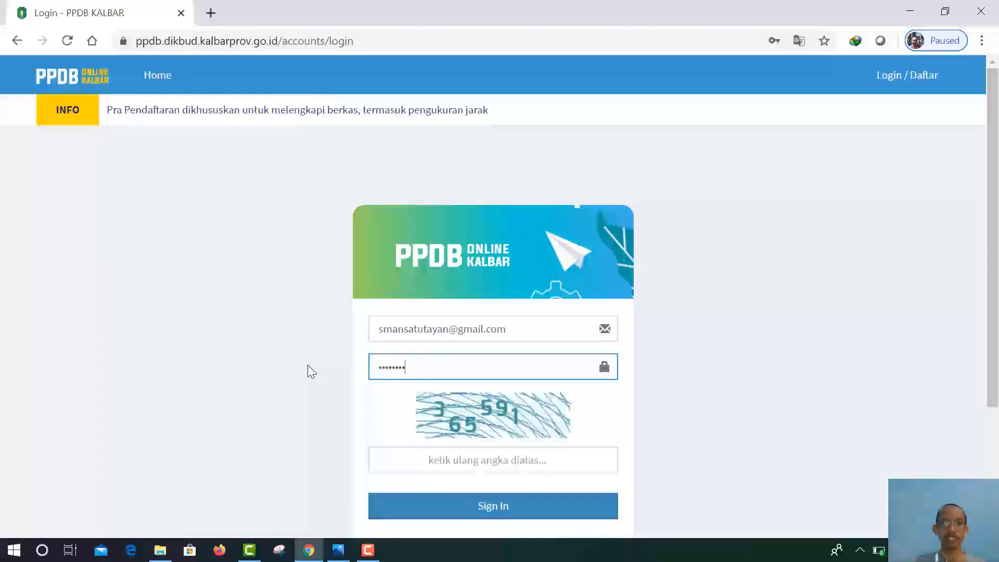
{"action": "left_click", "coordinate": [462, 460]}
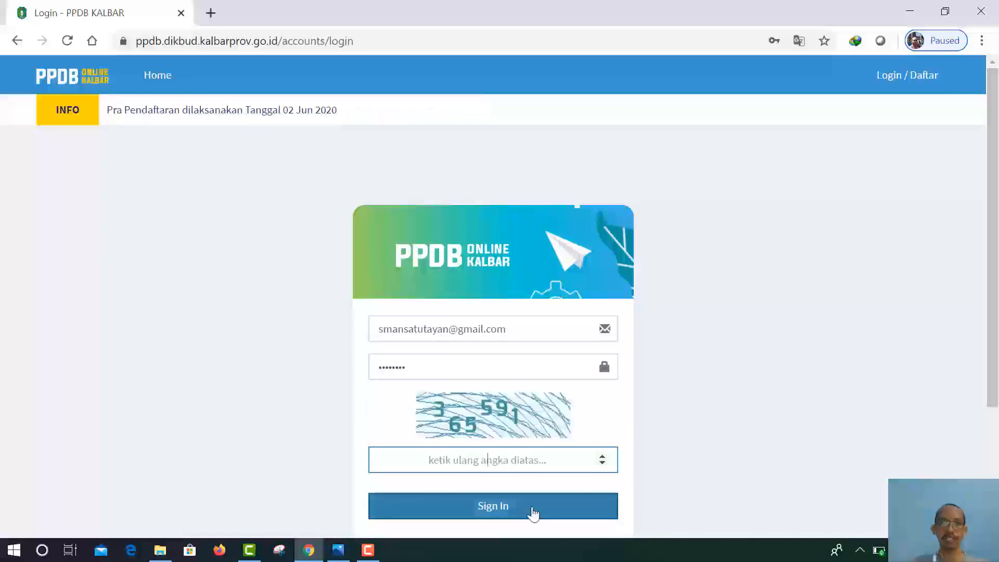
{"action": "type", "text": "3"}
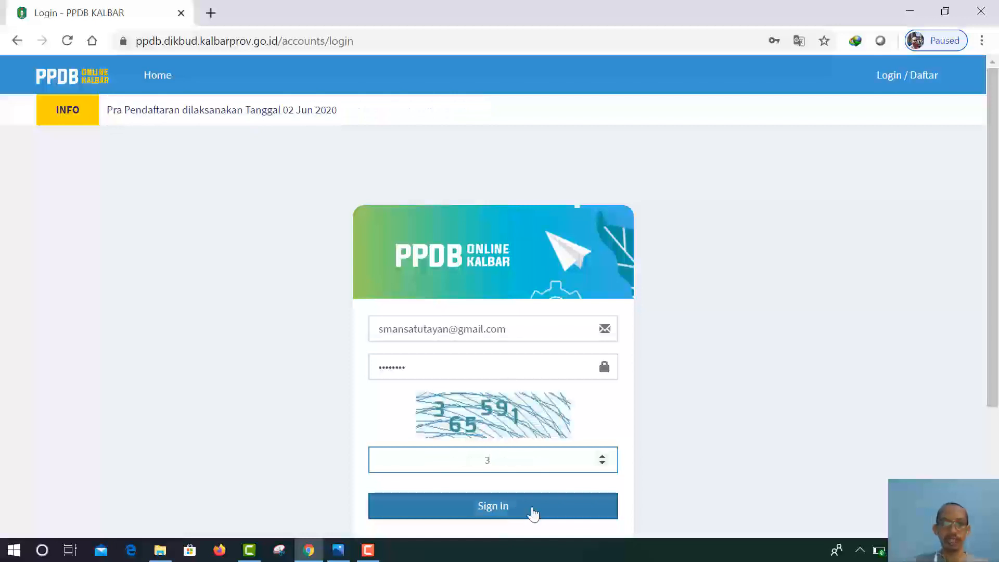
{"action": "type", "text": "65"}
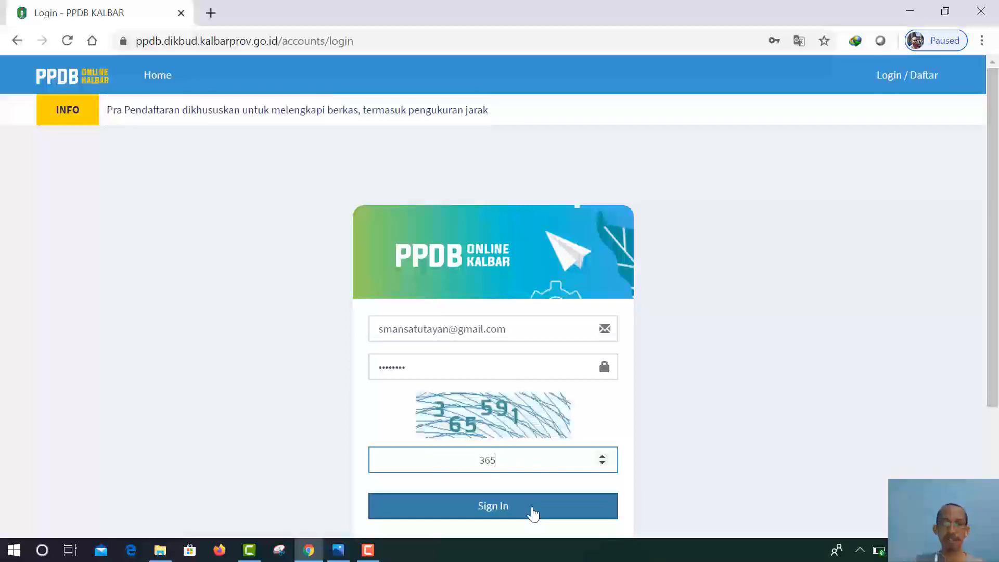
{"action": "type", "text": "591"}
{"action": "left_click", "coordinate": [504, 511]}
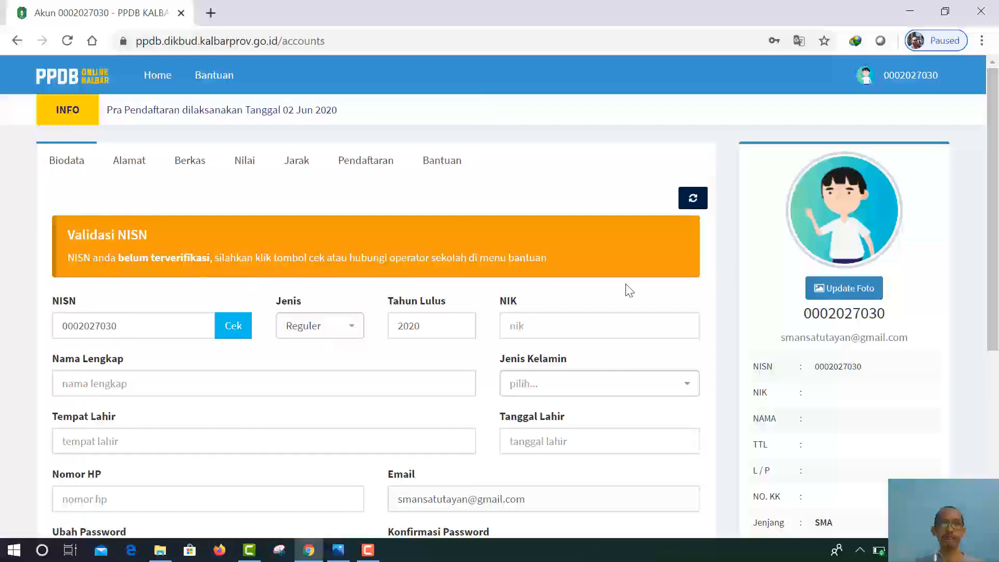
{"action": "scroll", "coordinate": [572, 310], "scroll_direction": "down", "scroll_amount": 5}
{"action": "scroll", "coordinate": [544, 323], "scroll_direction": "up", "scroll_amount": 5}
{"action": "scroll", "coordinate": [268, 388], "scroll_direction": "down", "scroll_amount": 3}
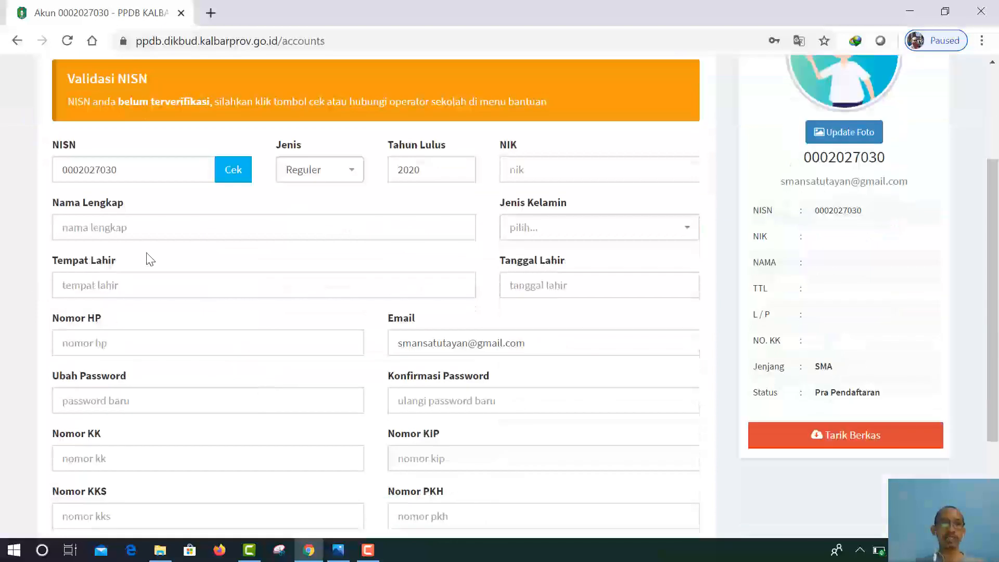
{"action": "scroll", "coordinate": [166, 249], "scroll_direction": "up", "scroll_amount": 2}
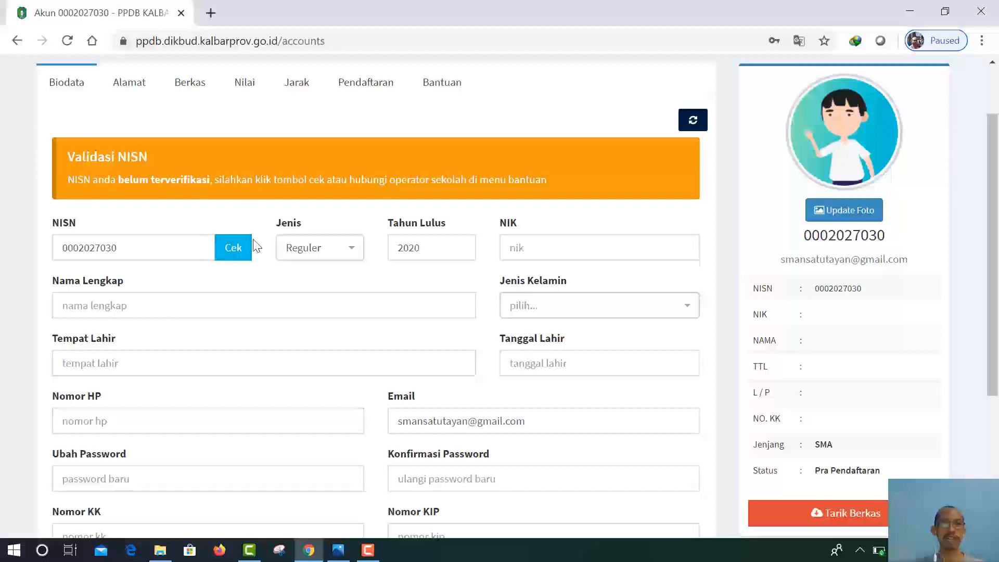
Step: Verify the NISN with Cek so NIK, name, gender, birthplace and birth date auto-fill
{"action": "left_click", "coordinate": [235, 254]}
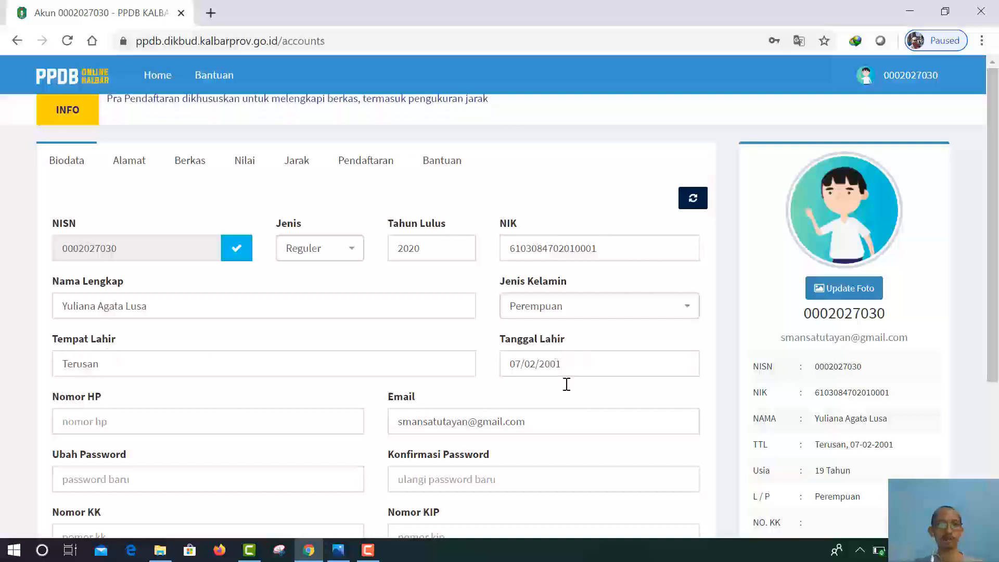
{"action": "scroll", "coordinate": [99, 424], "scroll_direction": "down", "scroll_amount": 3}
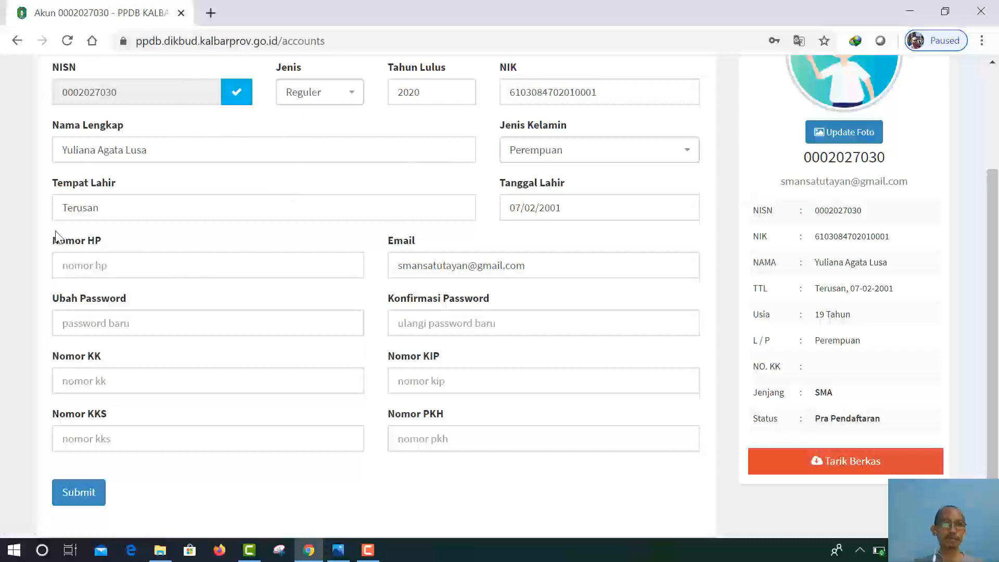
{"action": "left_click", "coordinate": [71, 268]}
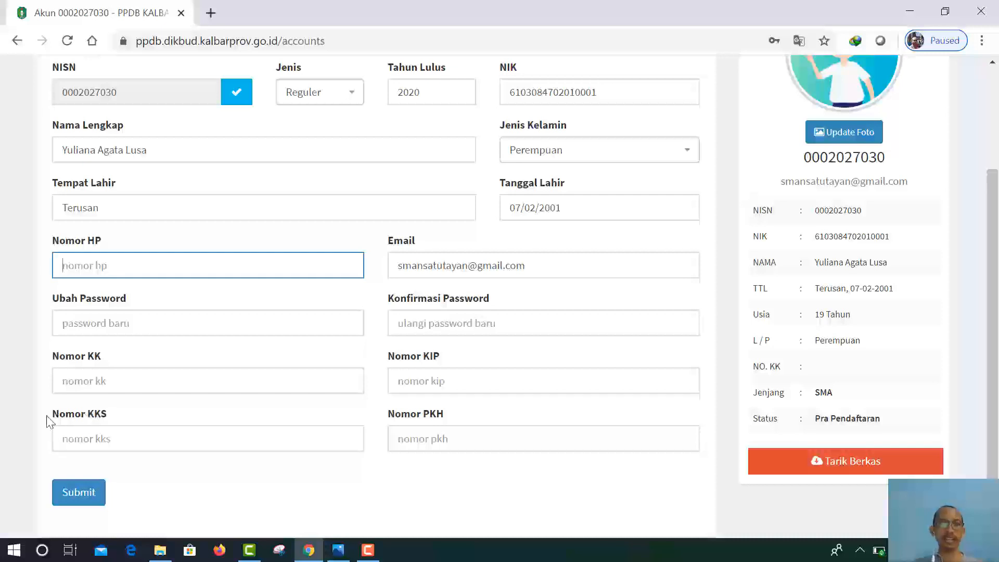
{"action": "scroll", "coordinate": [127, 470], "scroll_direction": "up", "scroll_amount": 3}
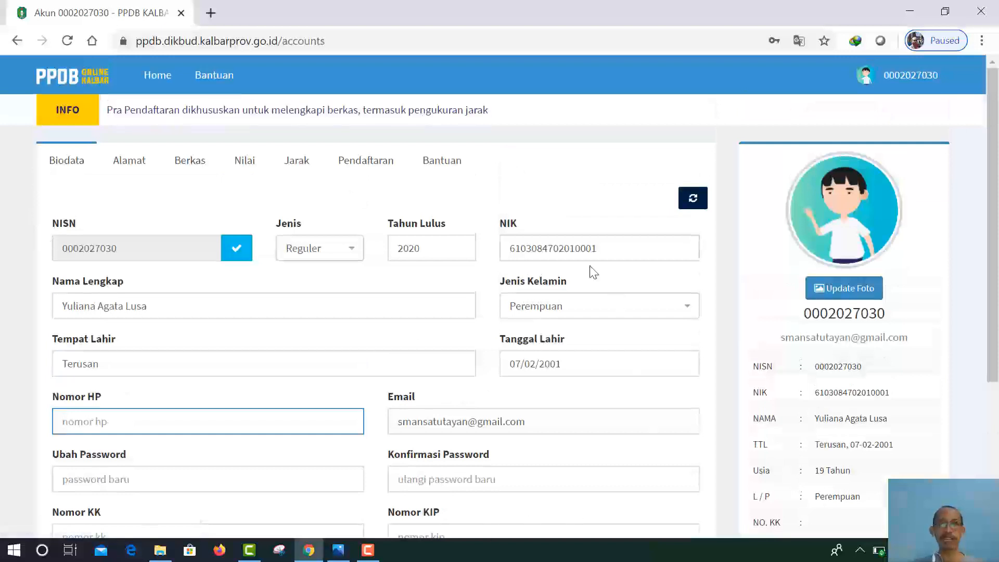
Step: Open the Alamat details, keep the regency as KAB. SANGGAU, and show the map style options
{"action": "left_click", "coordinate": [130, 165]}
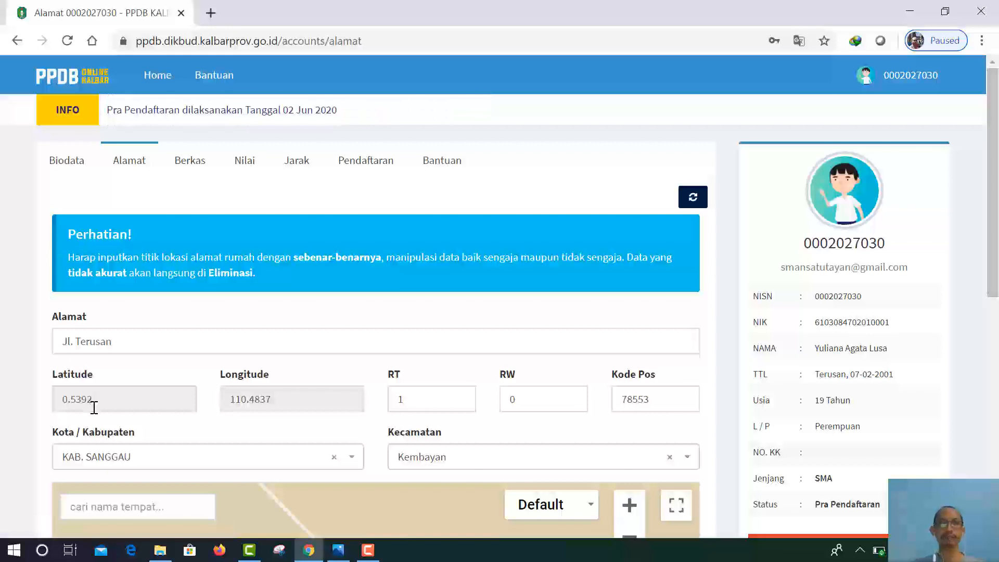
{"action": "scroll", "coordinate": [161, 439], "scroll_direction": "down", "scroll_amount": 5}
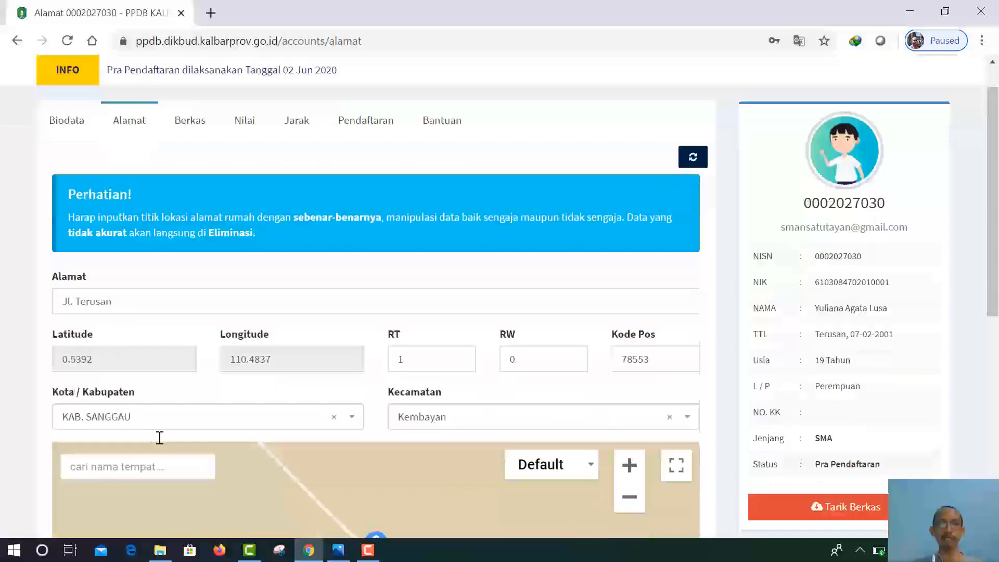
{"action": "scroll", "coordinate": [120, 285], "scroll_direction": "up", "scroll_amount": 2}
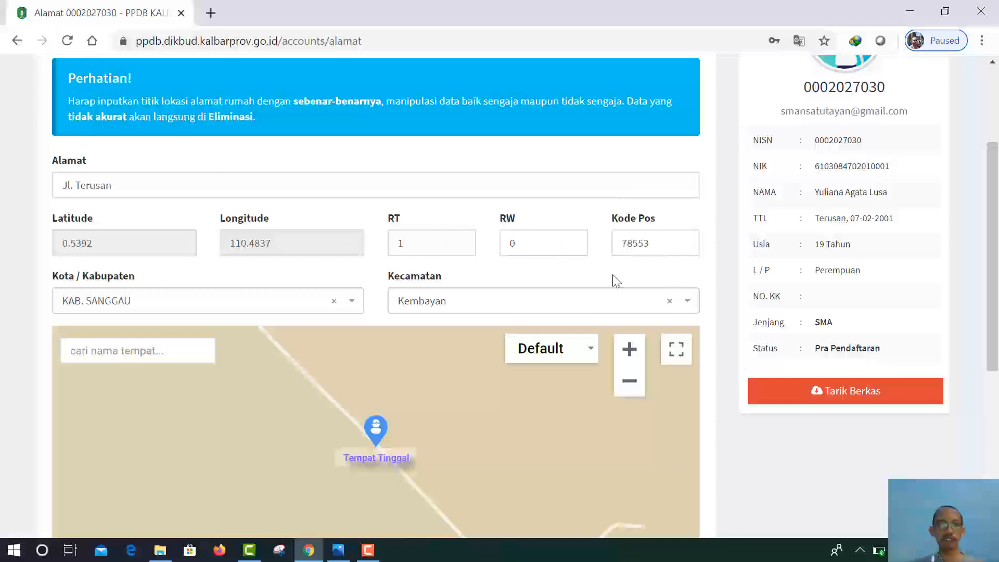
{"action": "left_click", "coordinate": [353, 301]}
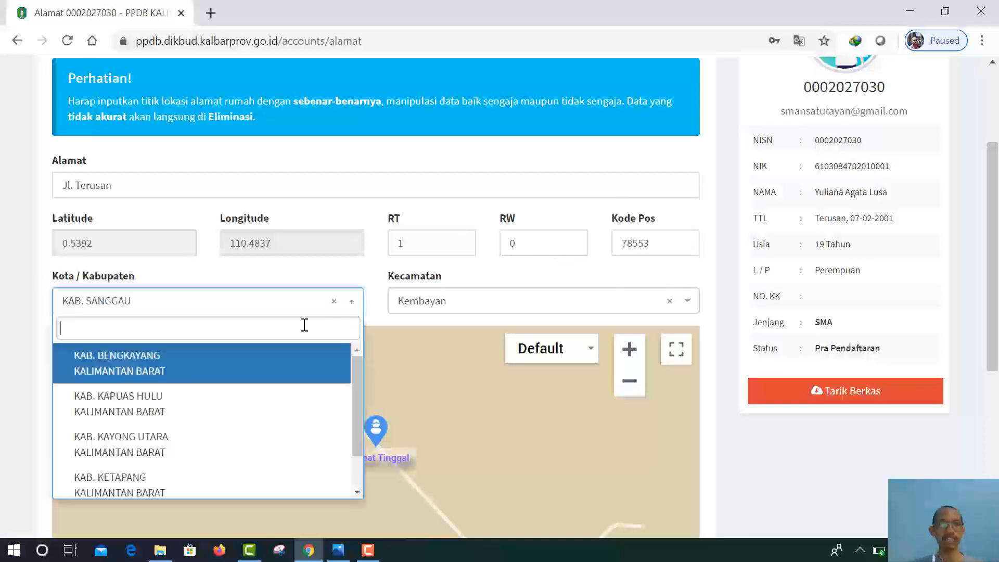
{"action": "left_click", "coordinate": [356, 302]}
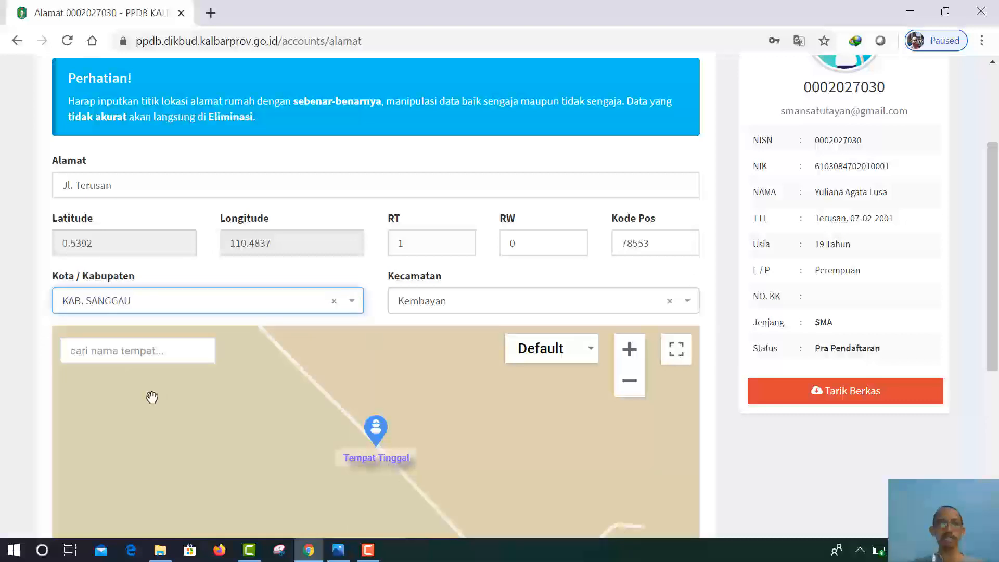
{"action": "scroll", "coordinate": [152, 398], "scroll_direction": "down", "scroll_amount": 3}
{"action": "scroll", "coordinate": [333, 292], "scroll_direction": "up", "scroll_amount": 2}
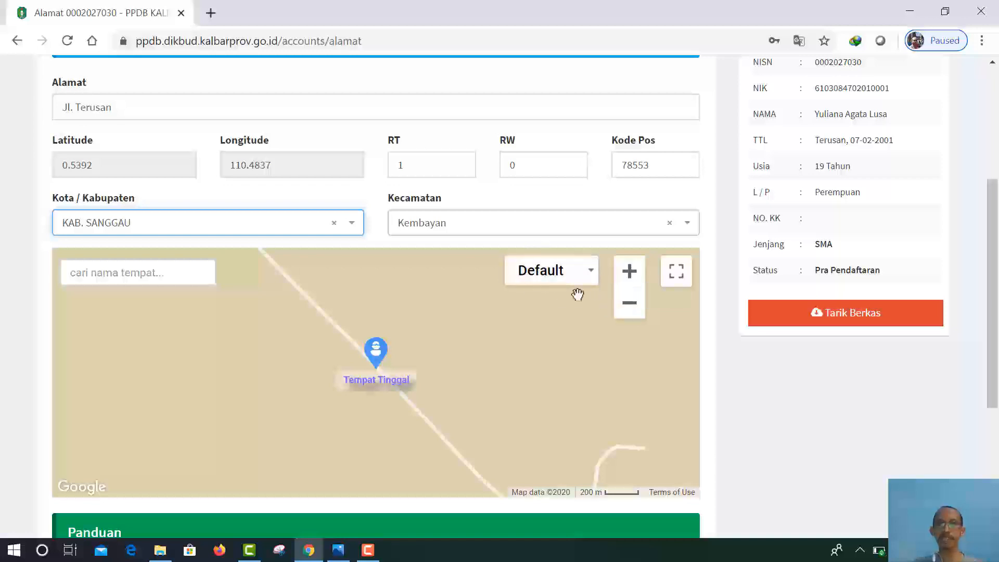
{"action": "left_click", "coordinate": [589, 275]}
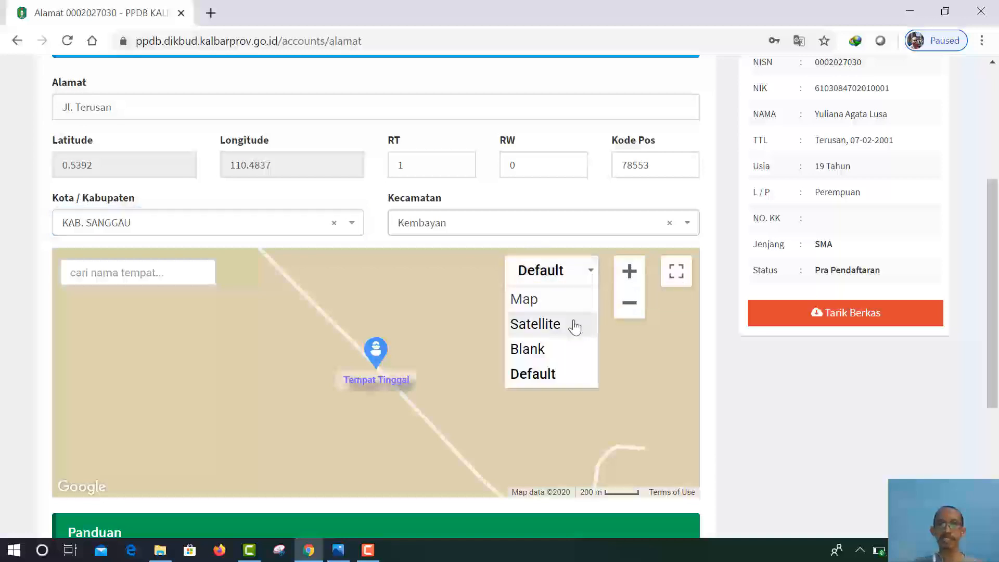
{"action": "left_click", "coordinate": [556, 329]}
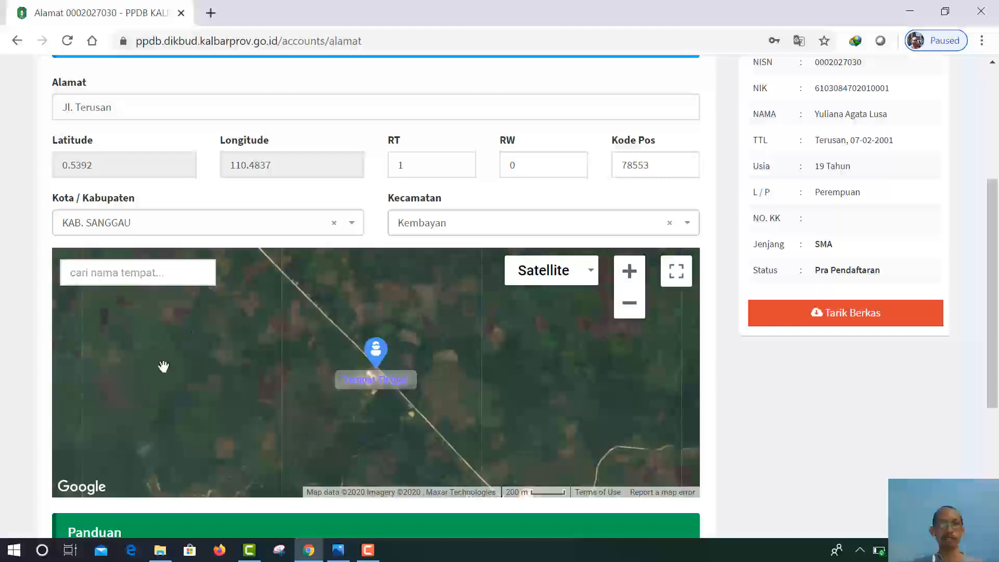
{"action": "mouse_move", "coordinate": [163, 364]}
{"action": "left_mouse_down"}
{"action": "mouse_move", "coordinate": [283, 386]}
{"action": "mouse_move", "coordinate": [248, 330]}
{"action": "mouse_move", "coordinate": [107, 340]}
{"action": "mouse_move", "coordinate": [83, 330]}
{"action": "mouse_move", "coordinate": [169, 411]}
{"action": "mouse_move", "coordinate": [151, 277]}
{"action": "mouse_move", "coordinate": [142, 290]}
{"action": "mouse_move", "coordinate": [162, 359]}
{"action": "left_mouse_up"}
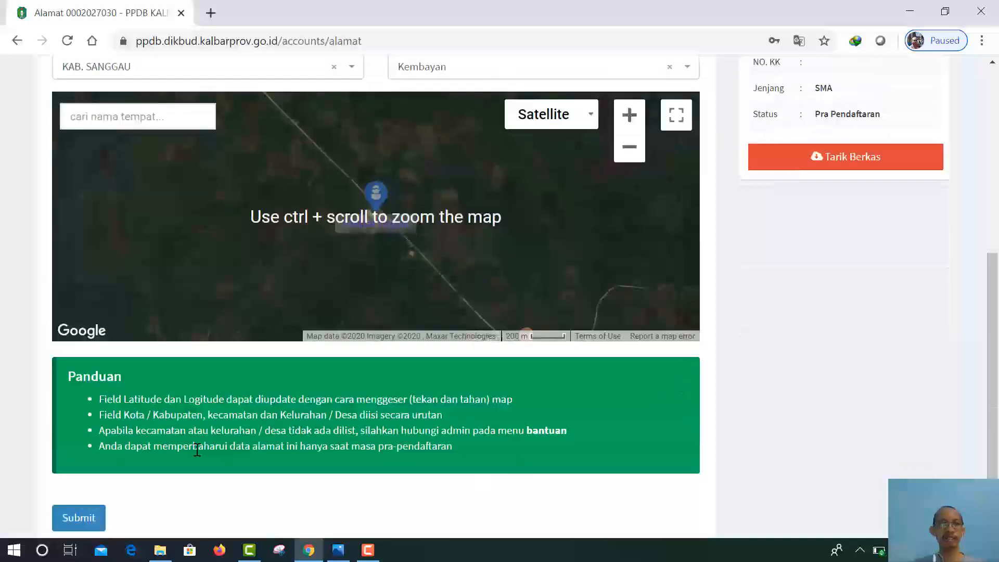
{"action": "scroll", "coordinate": [198, 449], "scroll_direction": "down", "scroll_amount": 2}
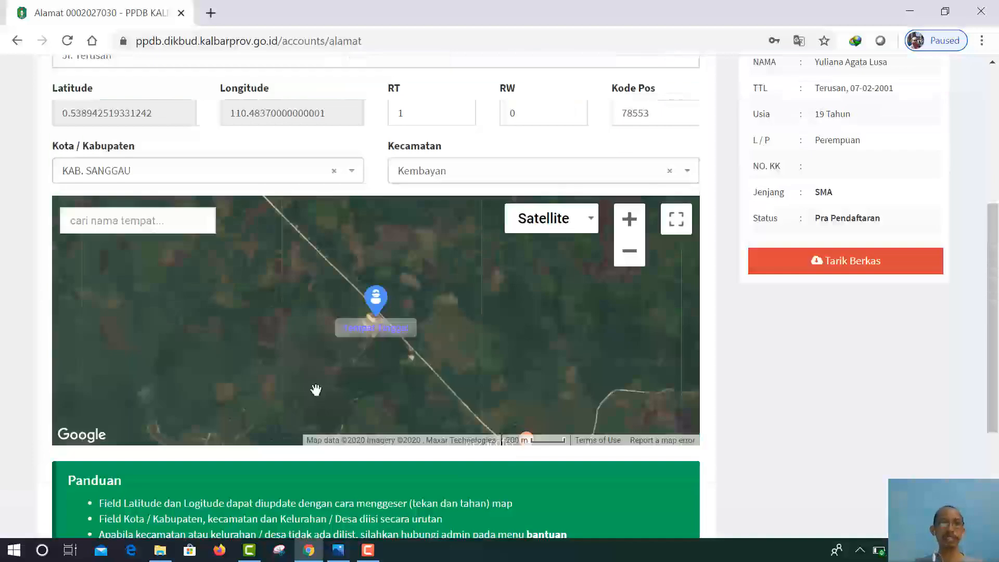
{"action": "scroll", "coordinate": [310, 398], "scroll_direction": "up", "scroll_amount": 8}
{"action": "scroll", "coordinate": [334, 386], "scroll_direction": "up", "scroll_amount": 1}
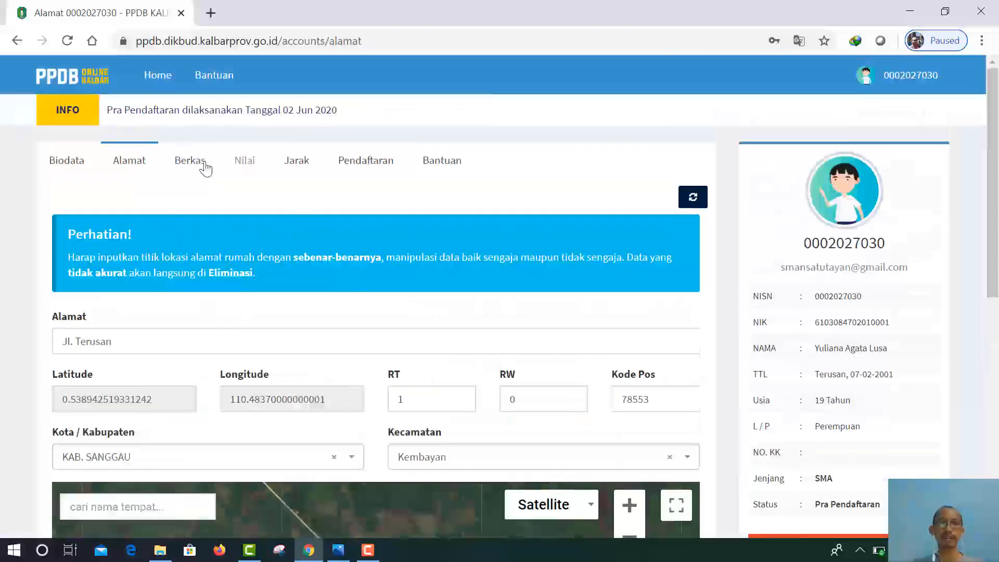
Step: Open the Berkas page and look through the Upload Berkas document list down to Submit
{"action": "left_click", "coordinate": [183, 166]}
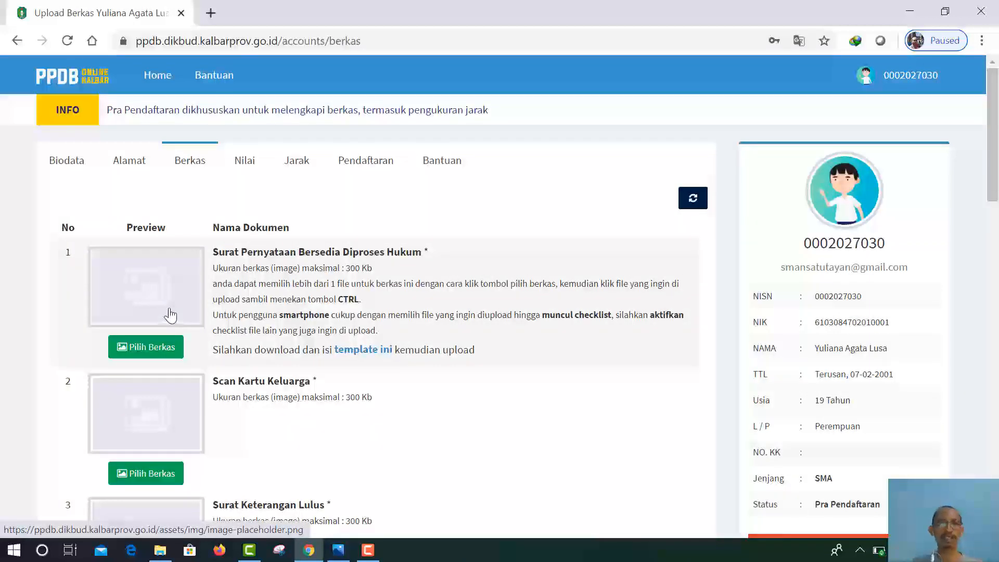
{"action": "scroll", "coordinate": [169, 315], "scroll_direction": "down", "scroll_amount": 9}
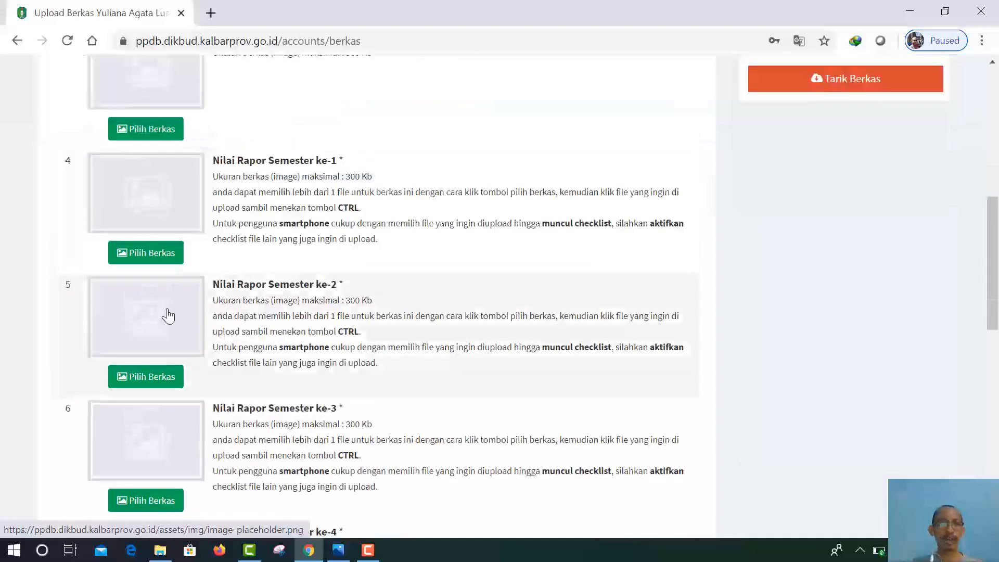
{"action": "scroll", "coordinate": [168, 315], "scroll_direction": "down", "scroll_amount": 12}
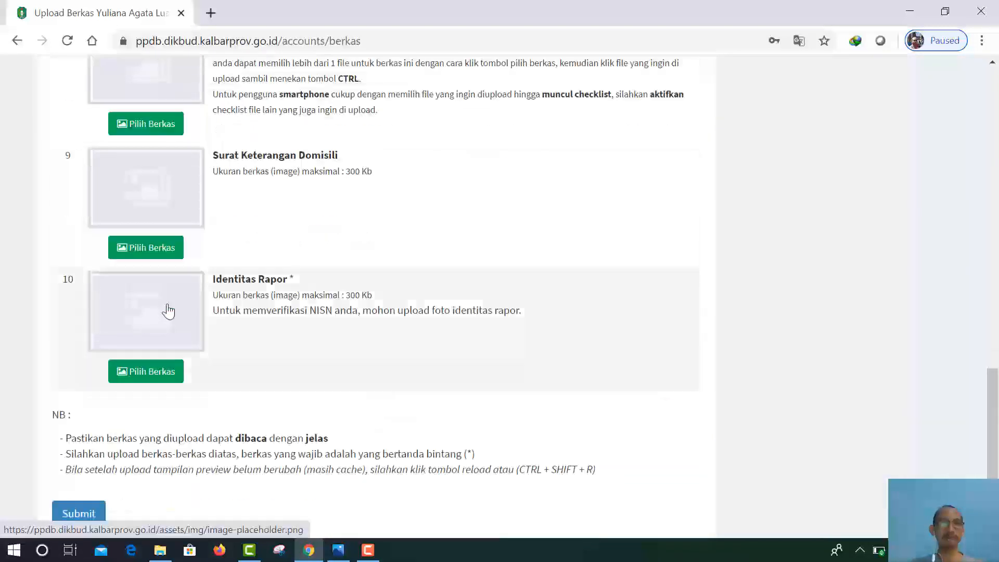
{"action": "scroll", "coordinate": [169, 311], "scroll_direction": "up", "scroll_amount": 20}
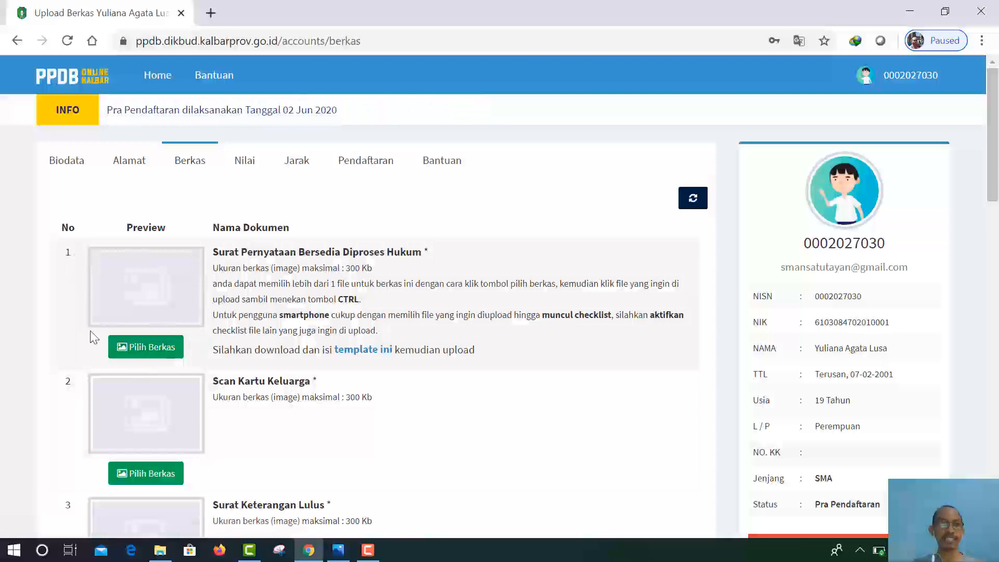
{"action": "scroll", "coordinate": [372, 411], "scroll_direction": "down", "scroll_amount": 1}
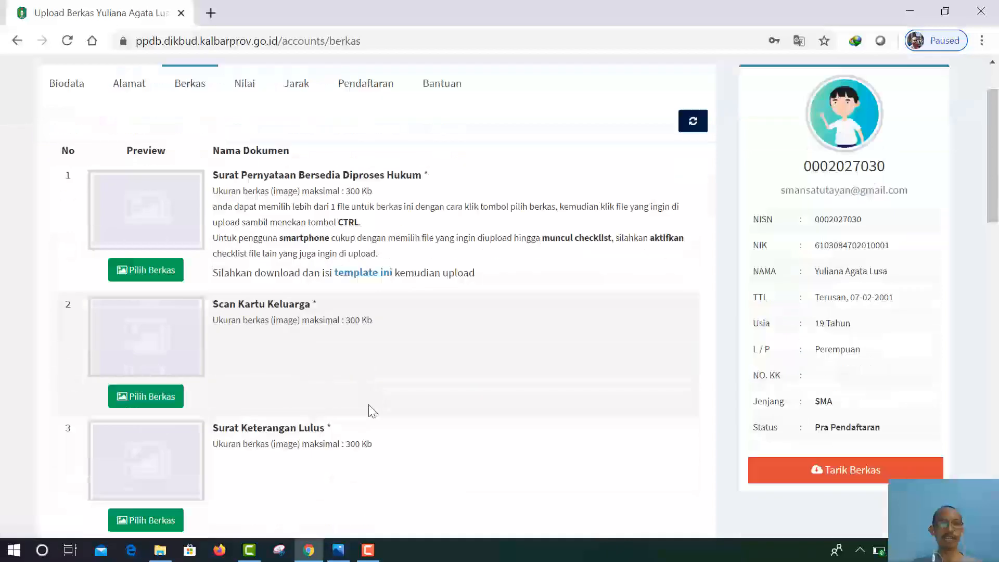
{"action": "scroll", "coordinate": [369, 405], "scroll_direction": "down", "scroll_amount": 1}
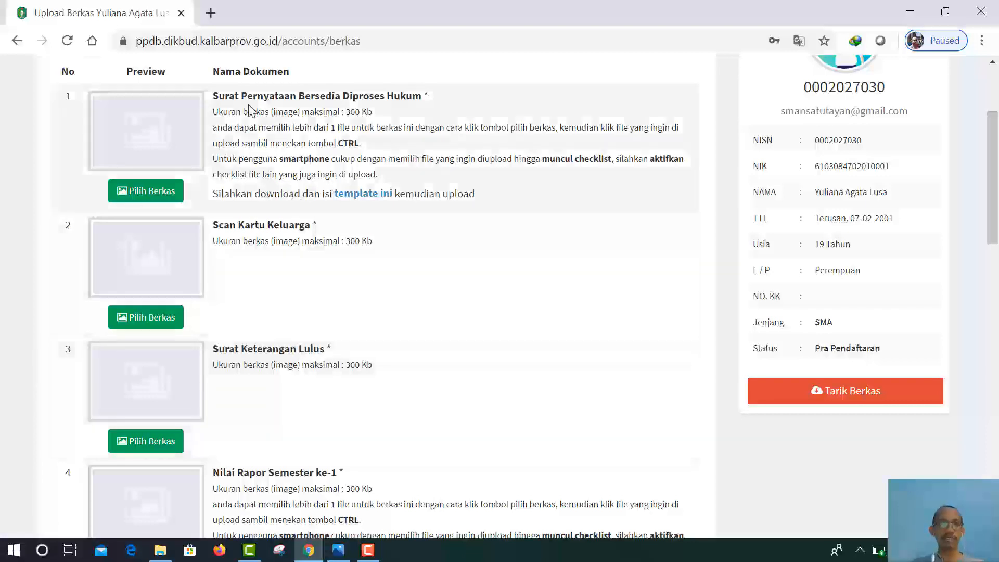
{"action": "scroll", "coordinate": [343, 335], "scroll_direction": "down", "scroll_amount": 3}
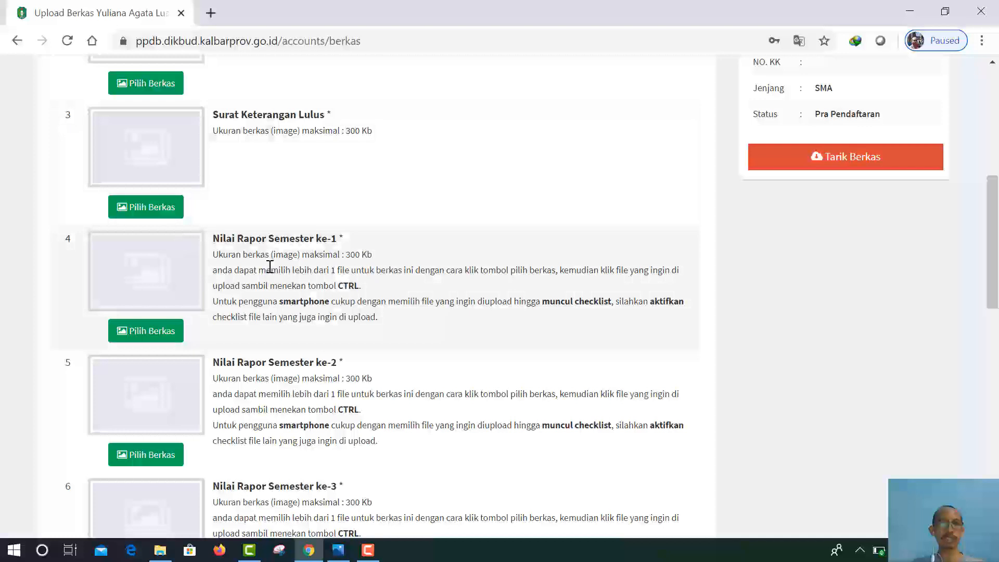
{"action": "scroll", "coordinate": [372, 411], "scroll_direction": "down", "scroll_amount": 3}
{"action": "scroll", "coordinate": [368, 417], "scroll_direction": "down", "scroll_amount": 2}
{"action": "scroll", "coordinate": [361, 415], "scroll_direction": "up", "scroll_amount": 4}
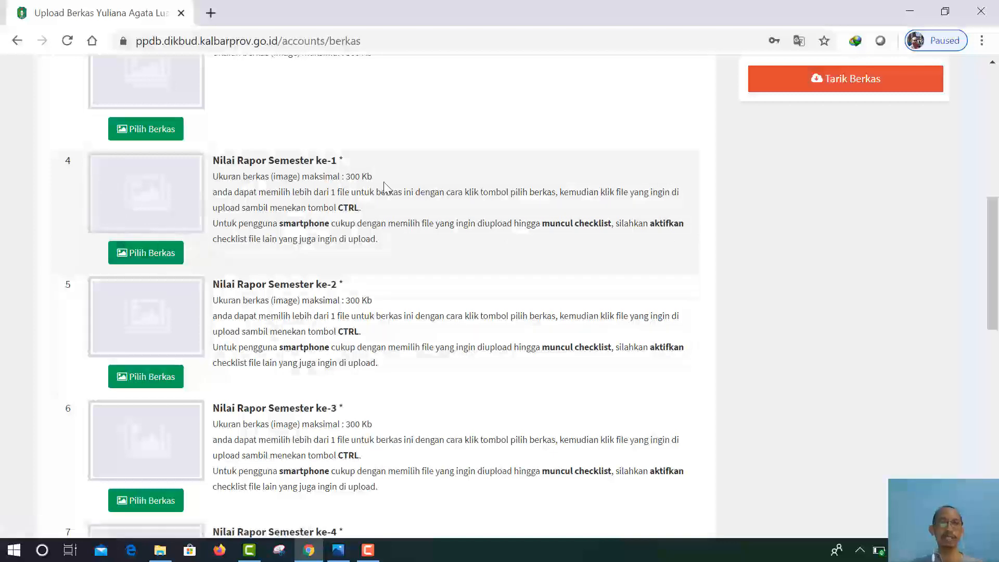
{"action": "scroll", "coordinate": [349, 245], "scroll_direction": "down", "scroll_amount": 5}
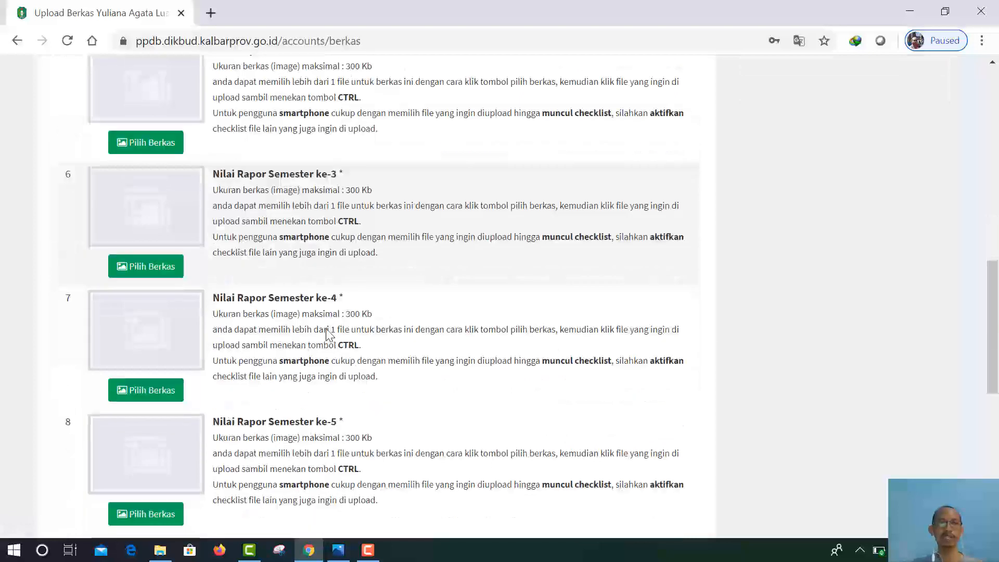
{"action": "scroll", "coordinate": [334, 346], "scroll_direction": "down", "scroll_amount": 5}
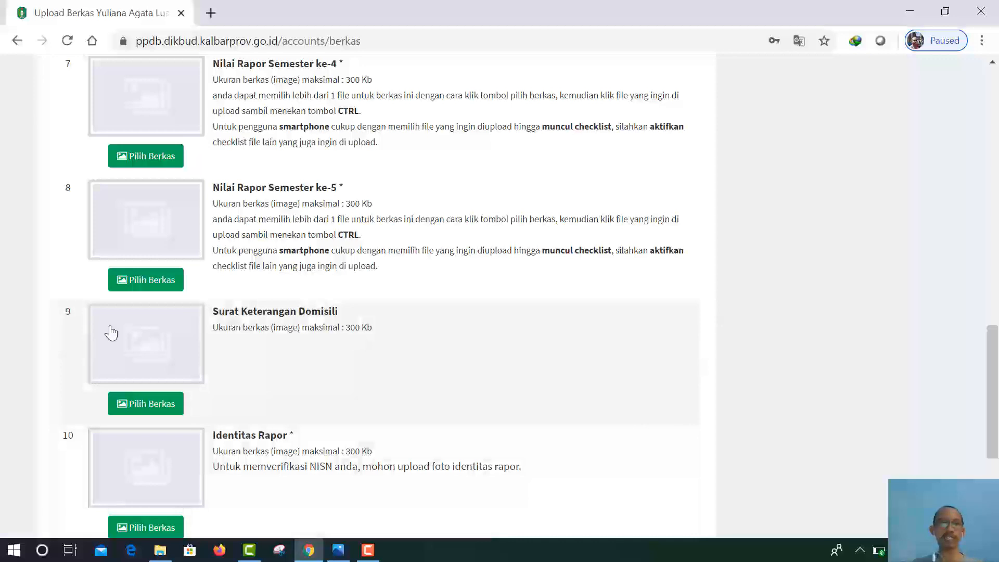
{"action": "scroll", "coordinate": [244, 398], "scroll_direction": "down", "scroll_amount": 2}
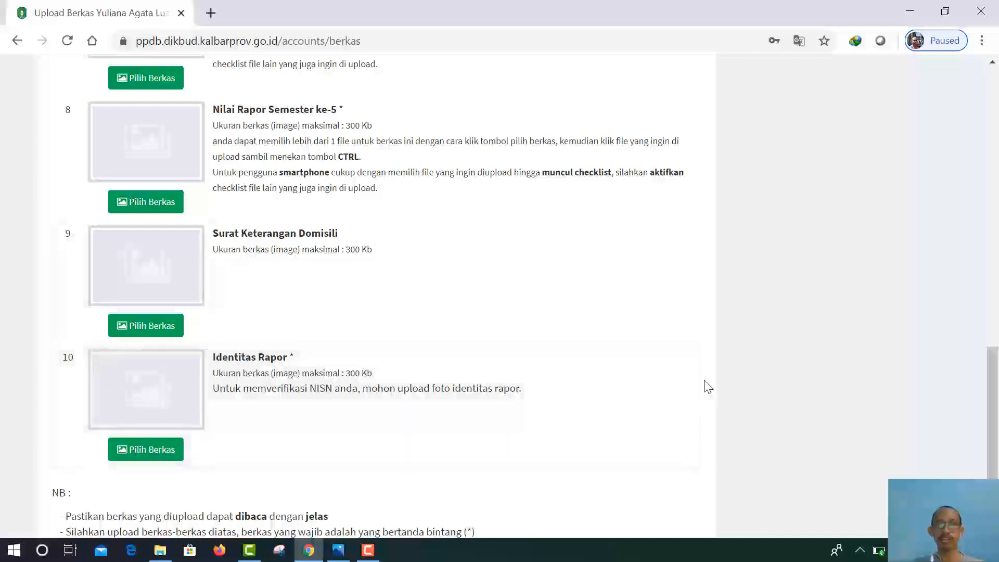
{"action": "scroll", "coordinate": [83, 195], "scroll_direction": "up", "scroll_amount": 2}
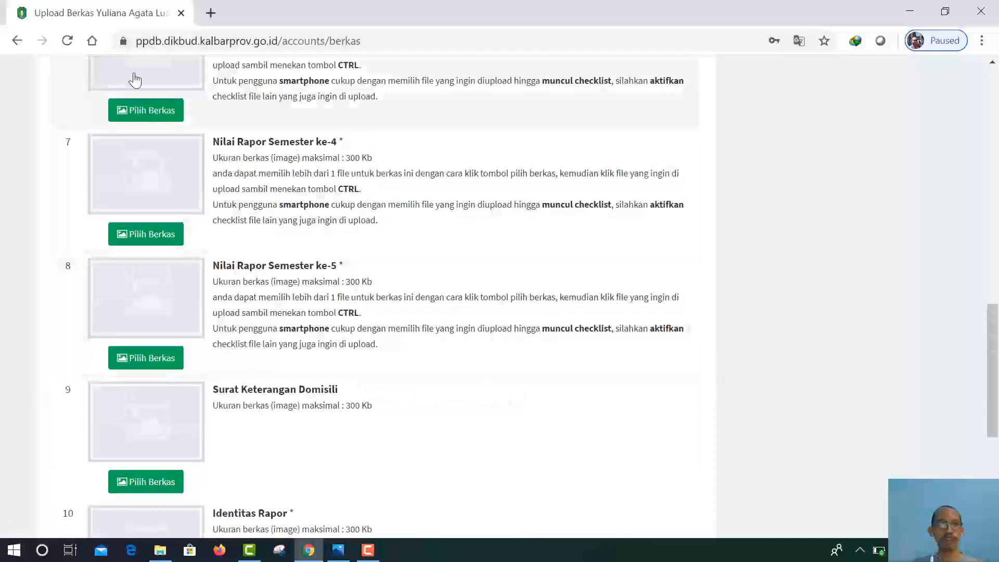
{"action": "scroll", "coordinate": [156, 359], "scroll_direction": "down", "scroll_amount": 3}
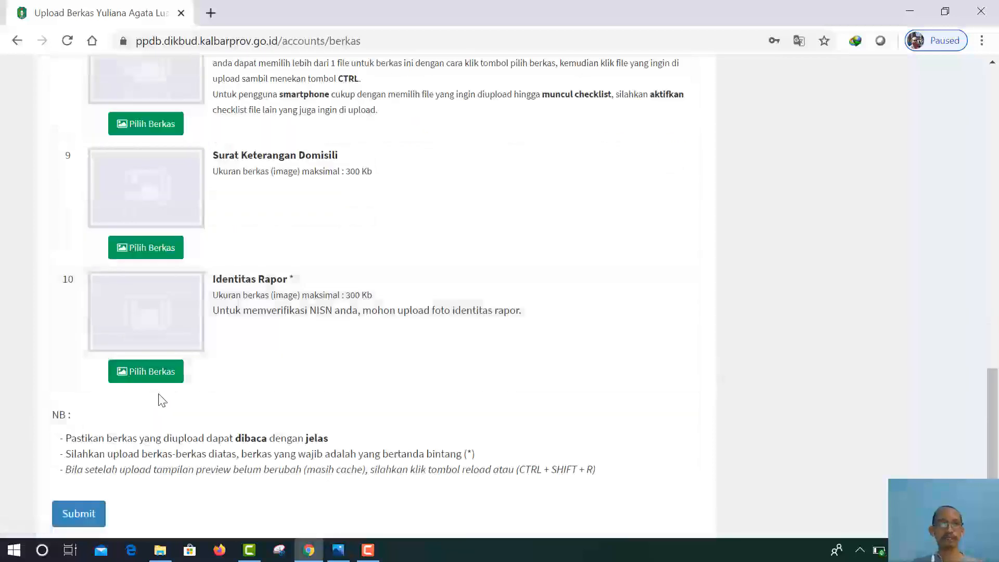
{"action": "scroll", "coordinate": [156, 400], "scroll_direction": "down", "scroll_amount": 2}
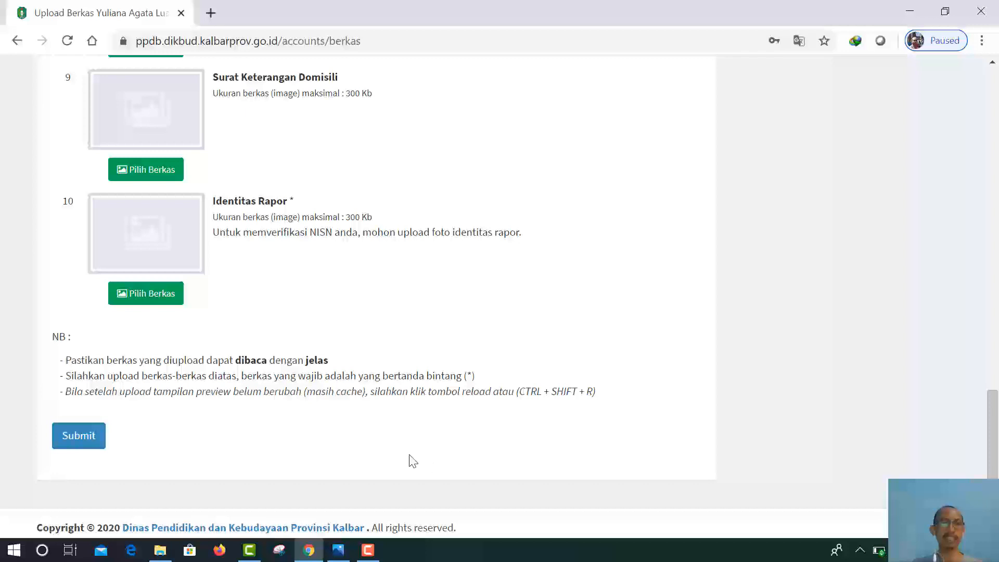
{"action": "scroll", "coordinate": [411, 461], "scroll_direction": "up", "scroll_amount": 20}
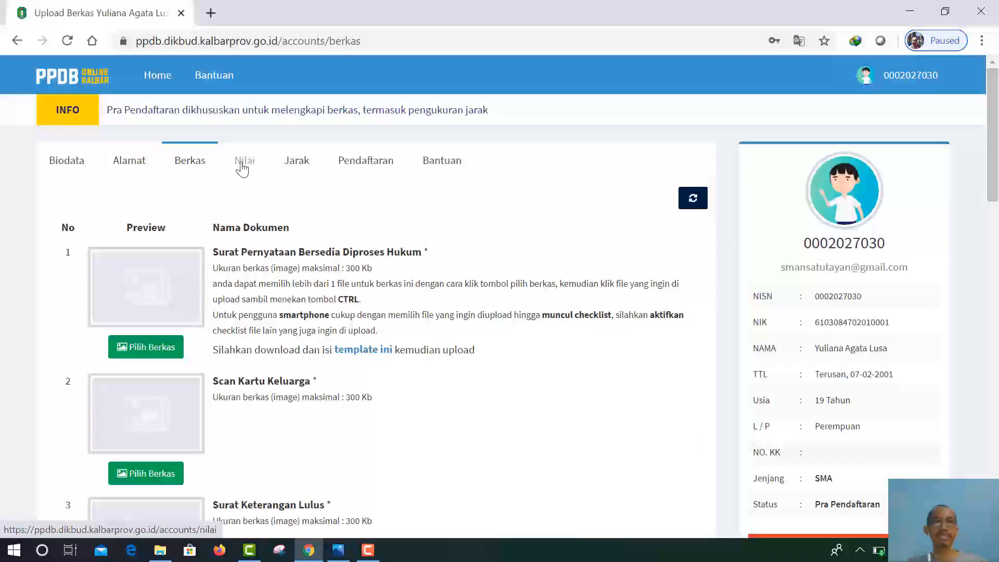
Step: Submit the Nilai report-card table with every semester grade left at 0, then go to Jarak
{"action": "left_click", "coordinate": [241, 164]}
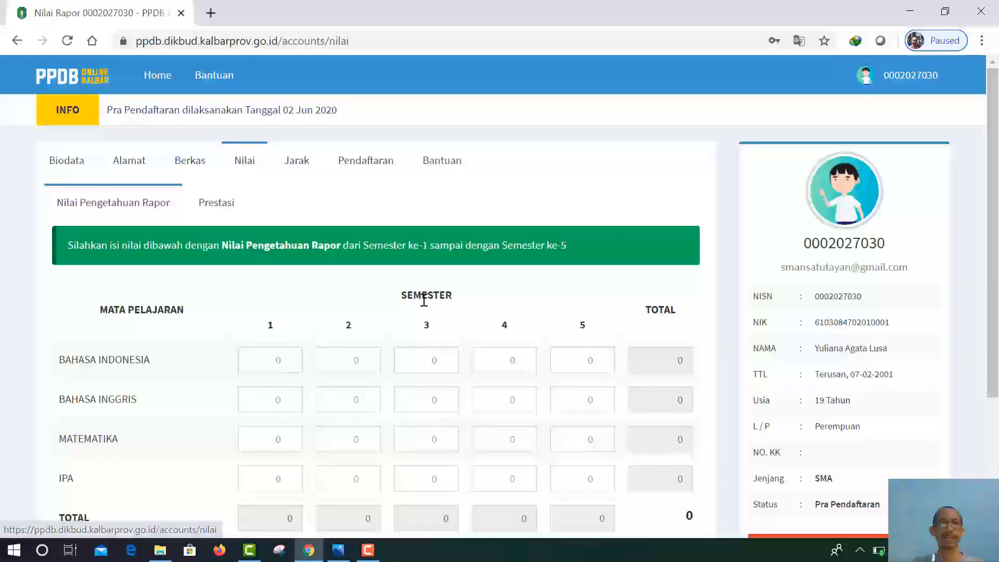
{"action": "scroll", "coordinate": [245, 245], "scroll_direction": "down", "scroll_amount": 1}
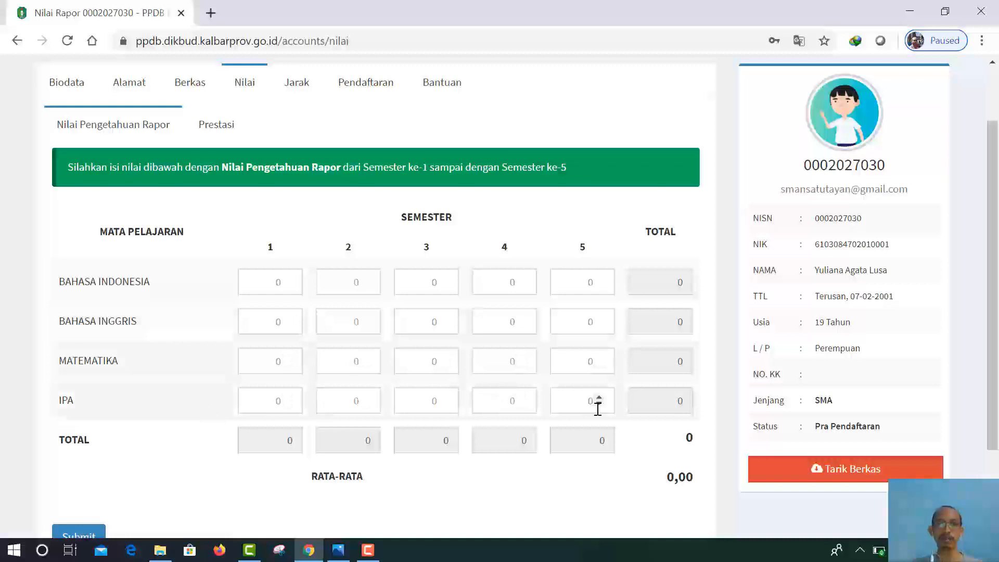
{"action": "scroll", "coordinate": [411, 338], "scroll_direction": "down", "scroll_amount": 2}
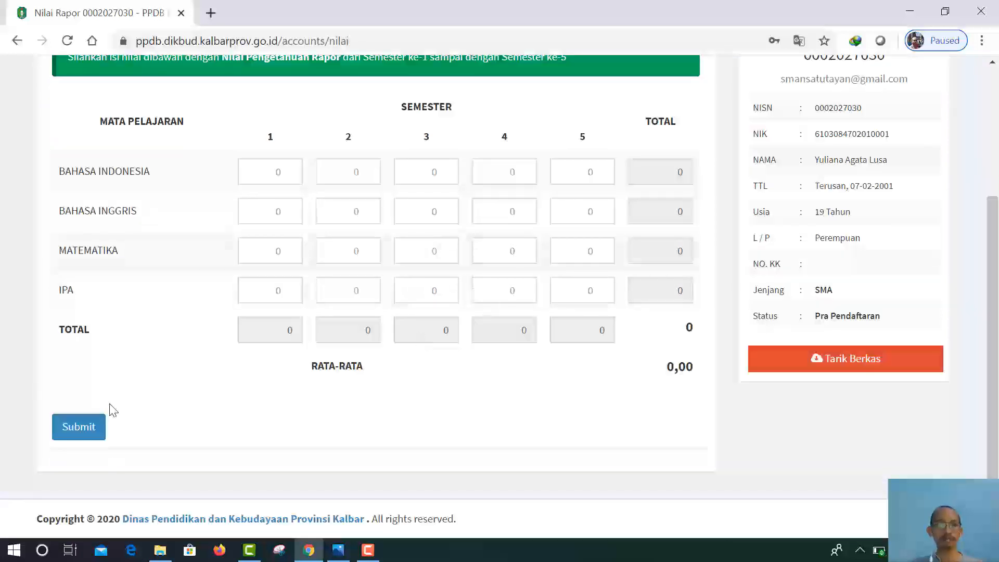
{"action": "left_click", "coordinate": [71, 435]}
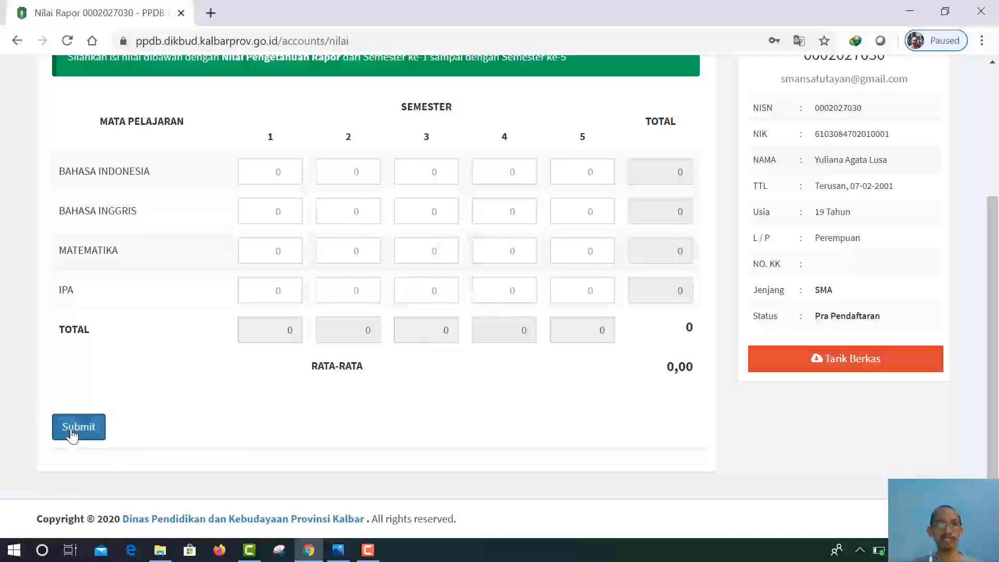
{"action": "scroll", "coordinate": [309, 272], "scroll_direction": "up", "scroll_amount": 3}
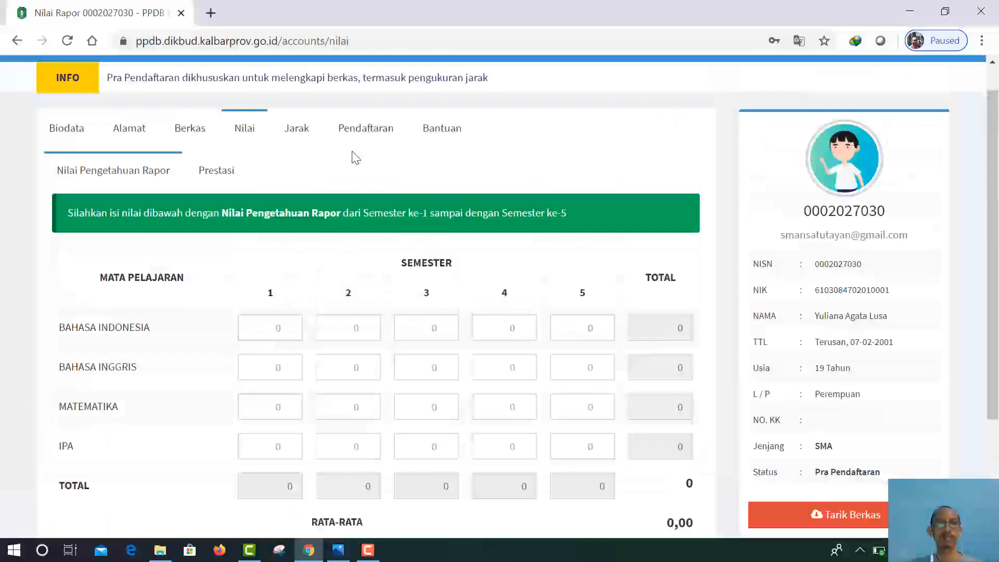
{"action": "left_click", "coordinate": [301, 134]}
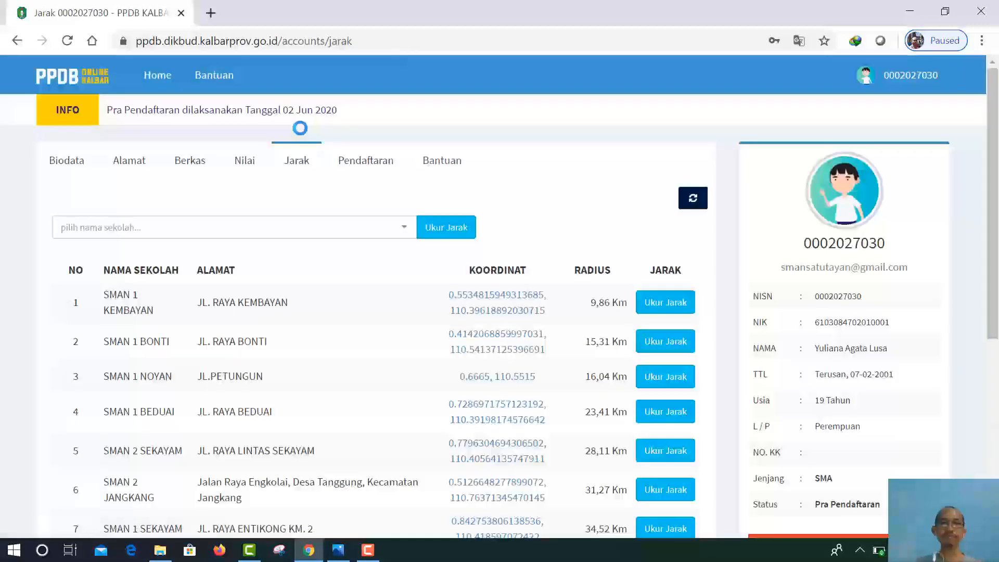
{"action": "scroll", "coordinate": [344, 245], "scroll_direction": "down", "scroll_amount": 5}
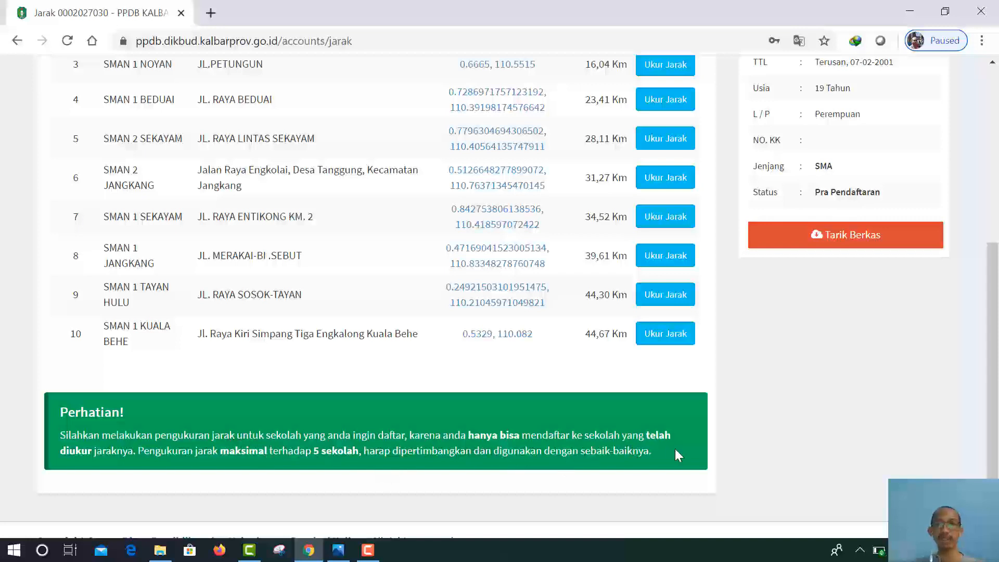
{"action": "scroll", "coordinate": [275, 344], "scroll_direction": "up", "scroll_amount": 3}
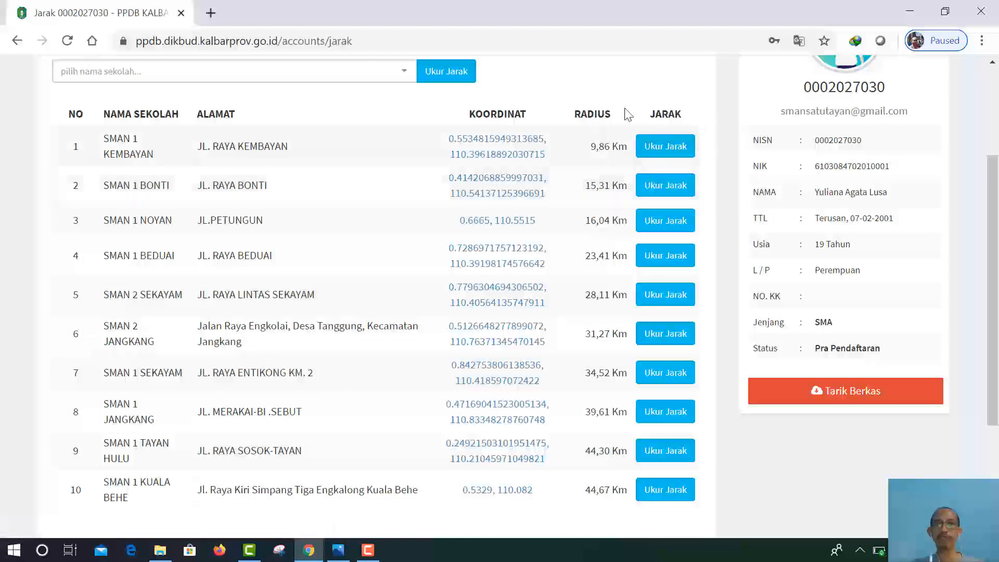
Step: Measure SMAN 1 KEMBAYAN at 11,25 Km against its 9,86 Km radius, then return
{"action": "left_click", "coordinate": [662, 147]}
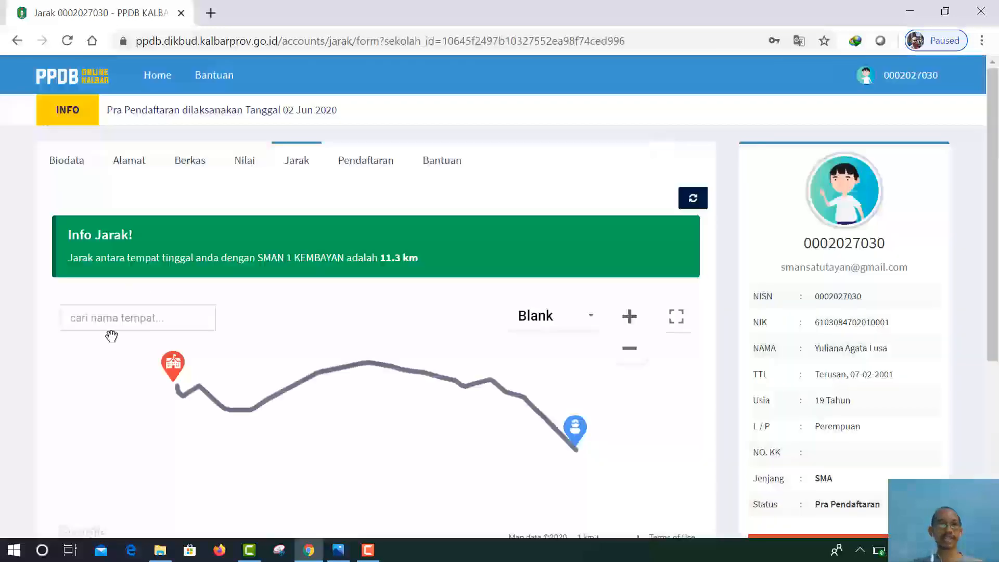
{"action": "scroll", "coordinate": [237, 315], "scroll_direction": "down", "scroll_amount": 5}
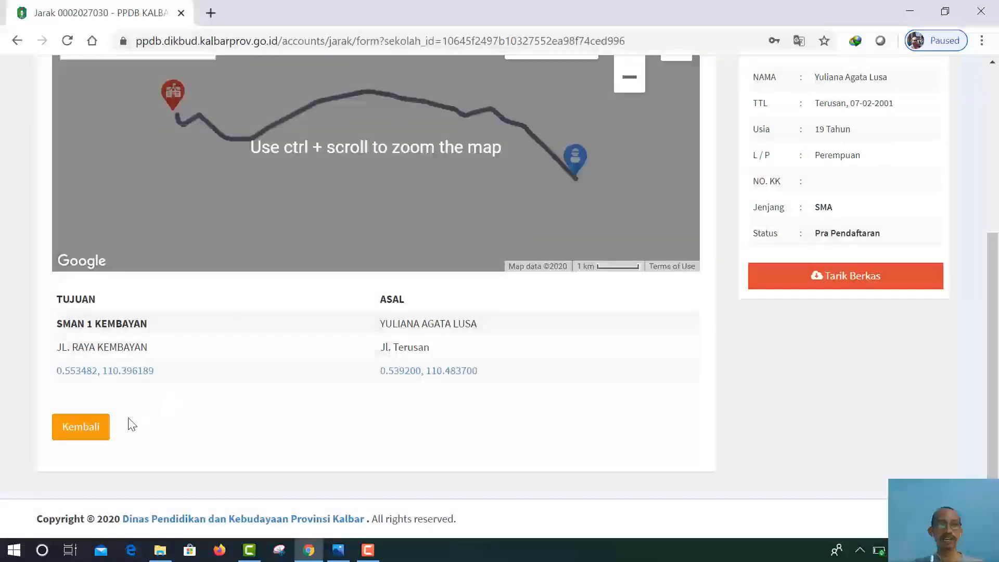
{"action": "scroll", "coordinate": [166, 232], "scroll_direction": "up", "scroll_amount": 3}
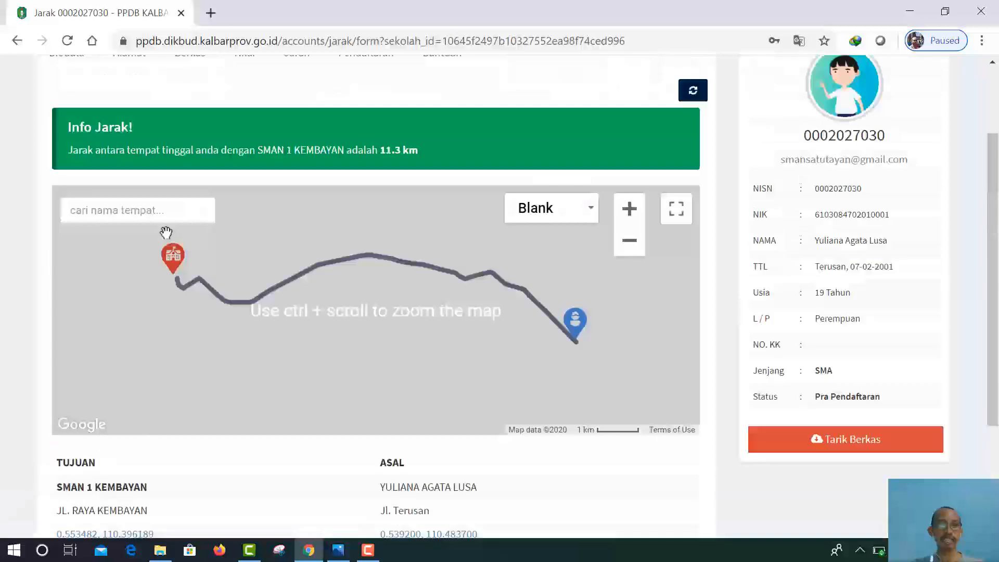
{"action": "scroll", "coordinate": [166, 233], "scroll_direction": "up", "scroll_amount": 2}
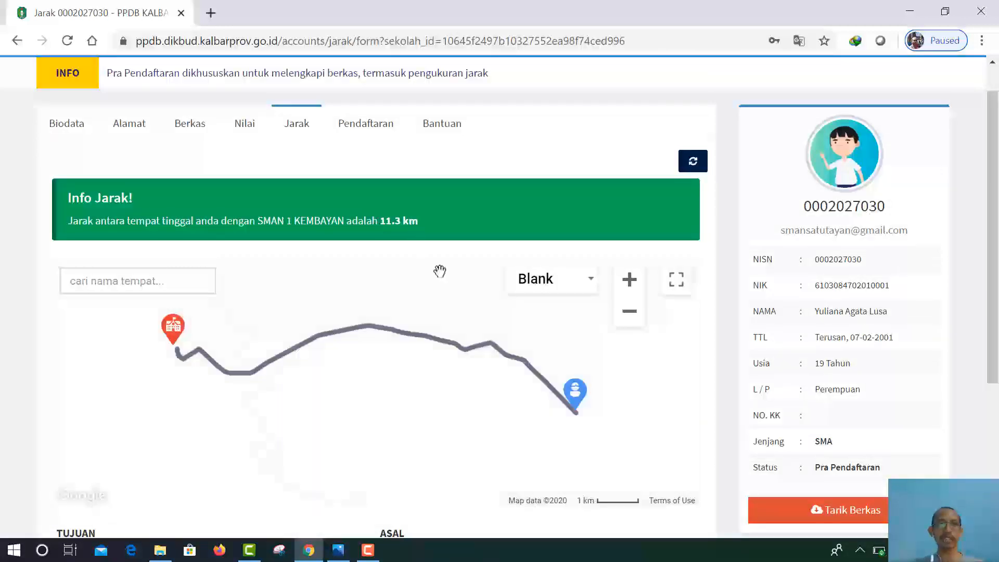
{"action": "scroll", "coordinate": [450, 286], "scroll_direction": "down", "scroll_amount": 5}
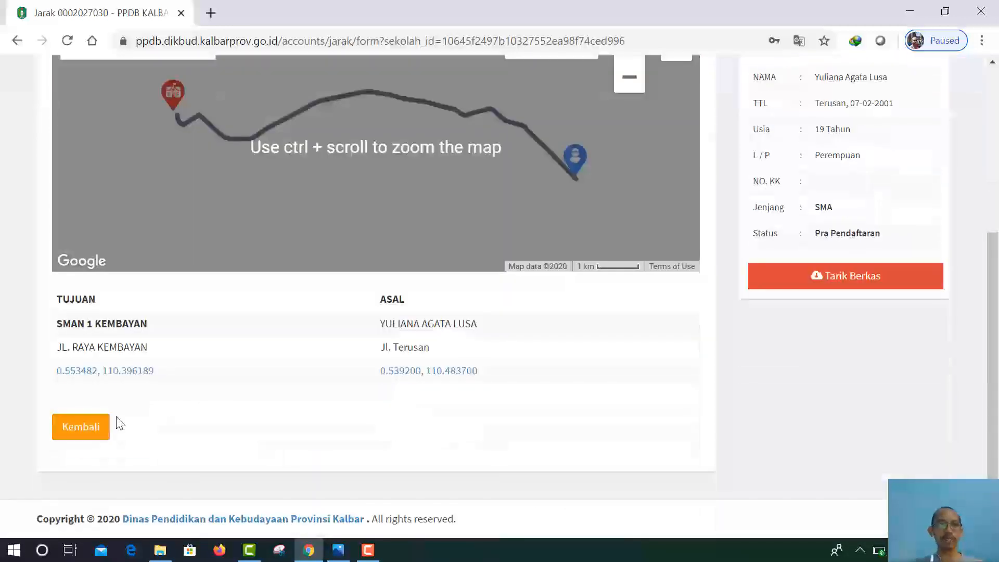
{"action": "left_click", "coordinate": [77, 436]}
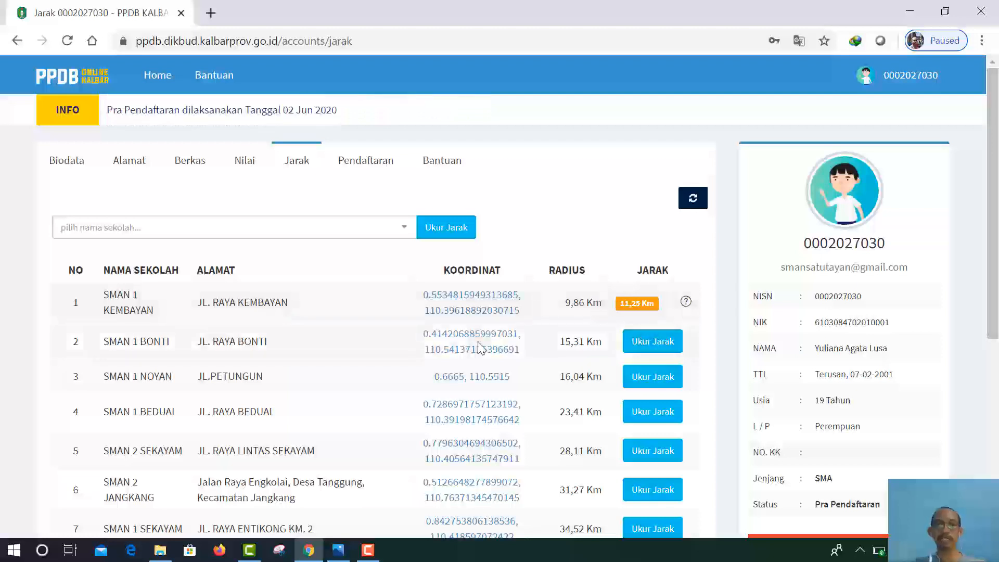
{"action": "scroll", "coordinate": [478, 350], "scroll_direction": "down", "scroll_amount": 3}
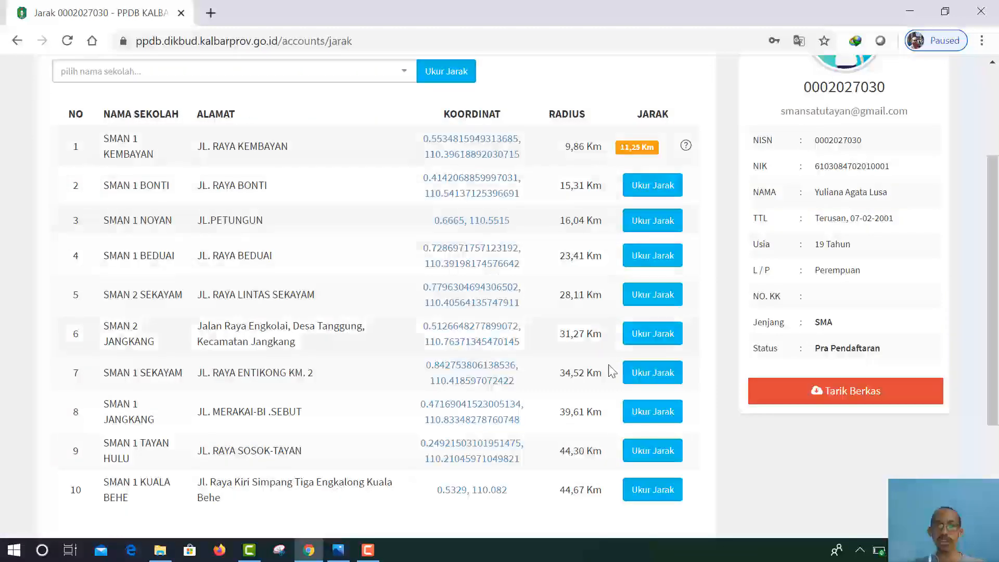
{"action": "scroll", "coordinate": [503, 225], "scroll_direction": "up", "scroll_amount": 2}
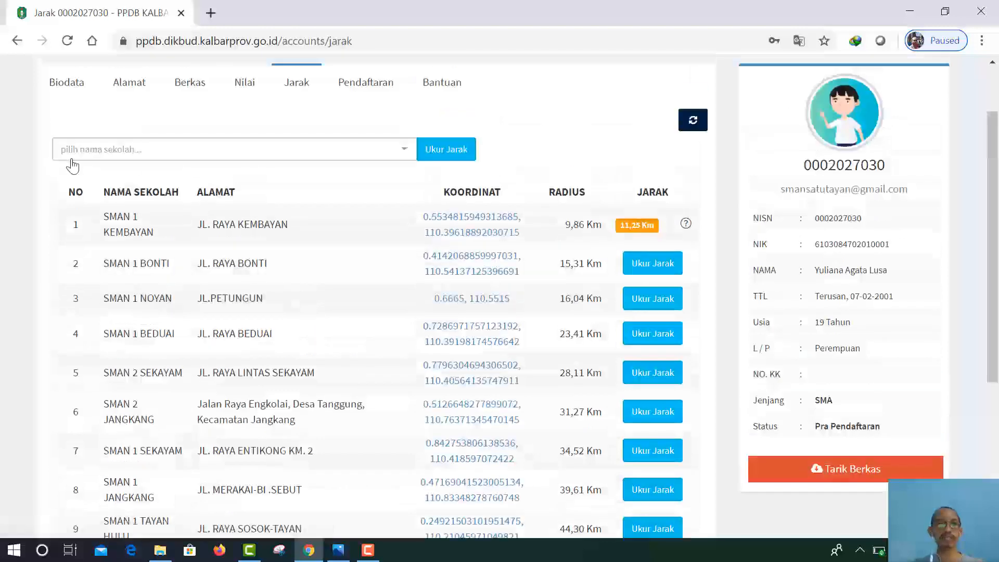
Step: Search 'sman 1 tayan', pick SMAN 1 TAYAN HILIR, and request its distance measurement
{"action": "left_click", "coordinate": [216, 156]}
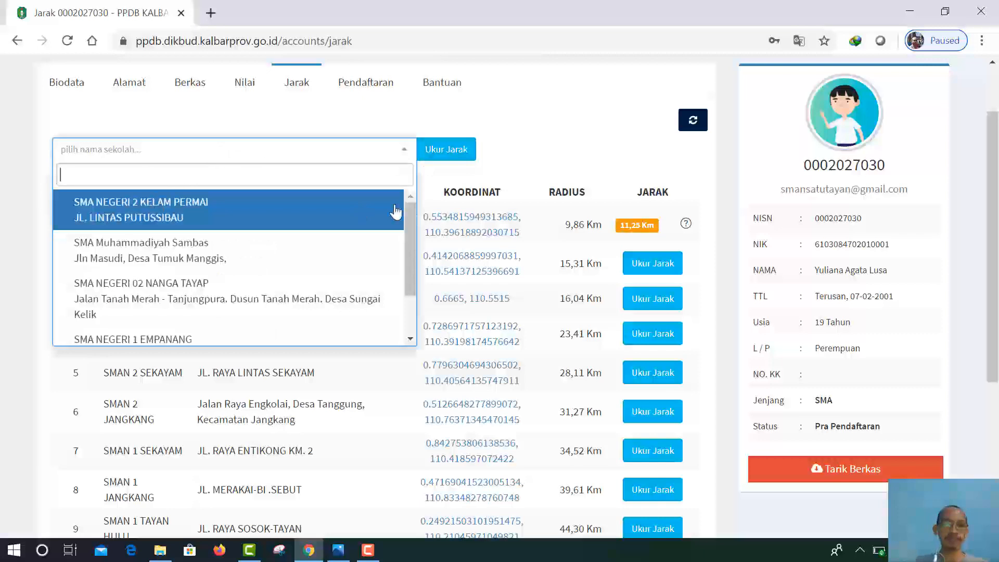
{"action": "type", "text": "sman"}
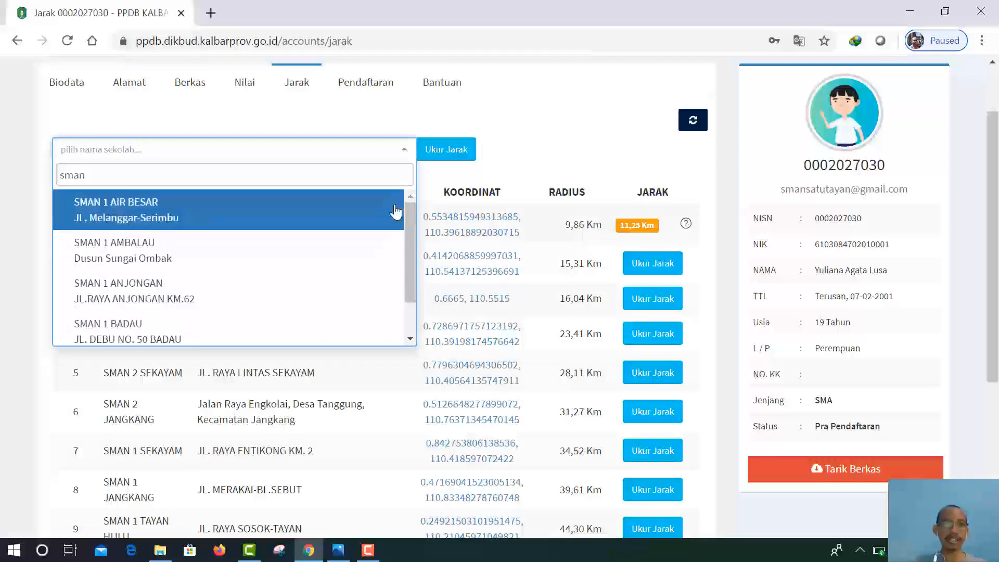
{"action": "type", "text": " 1 y"}
{"action": "key", "text": "BackSpace"}
{"action": "type", "text": "ta"}
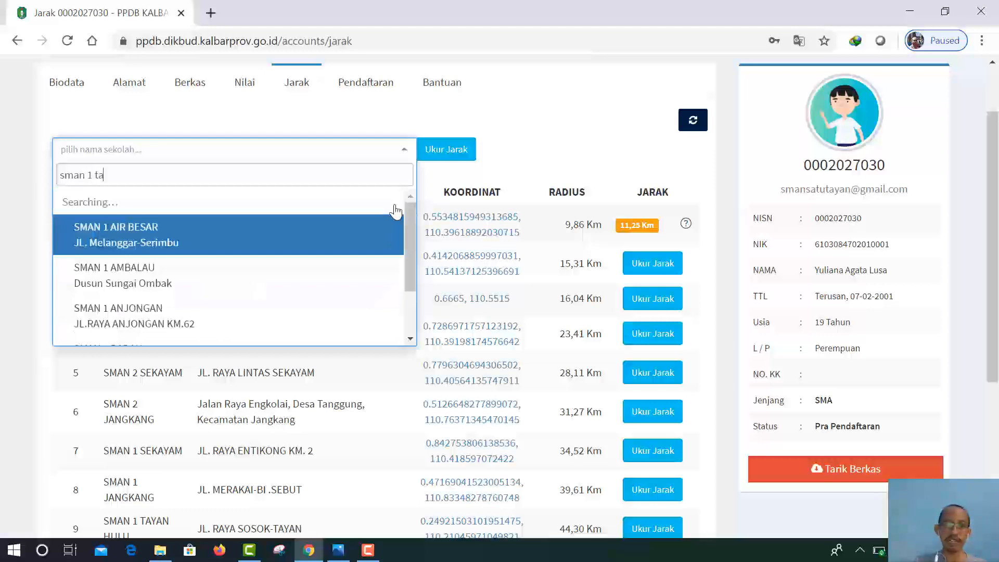
{"action": "type", "text": "yan"}
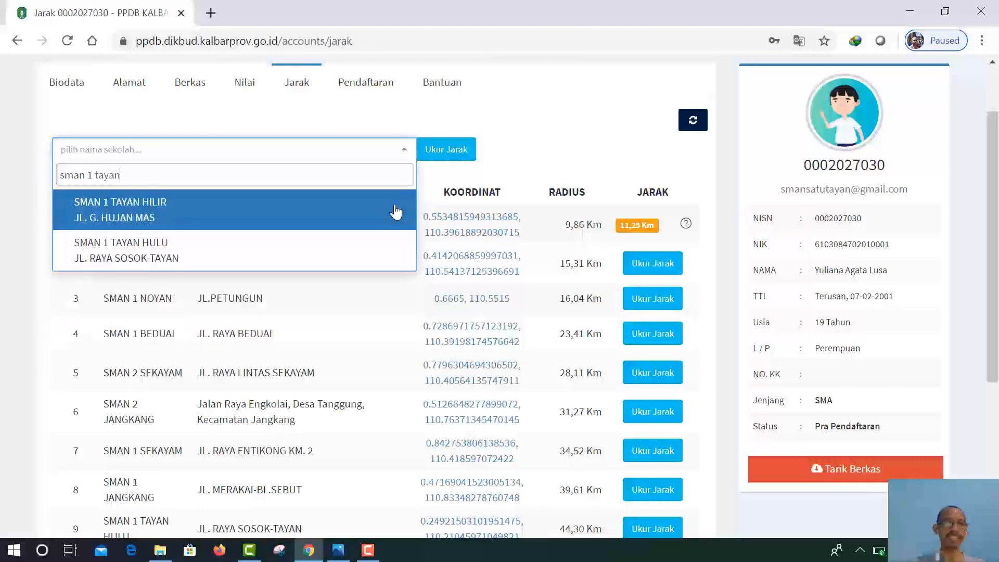
{"action": "left_click", "coordinate": [118, 207]}
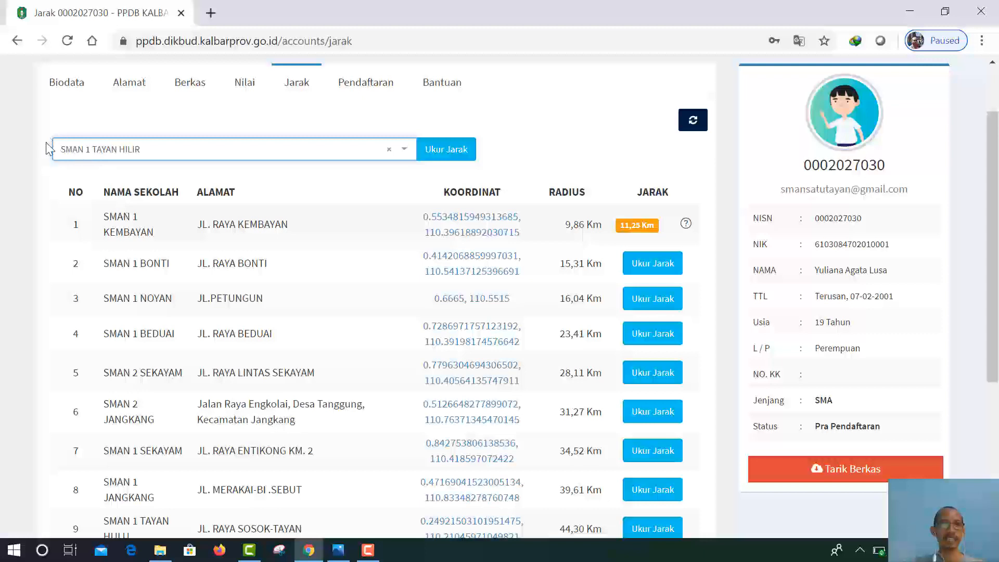
{"action": "left_click", "coordinate": [462, 152]}
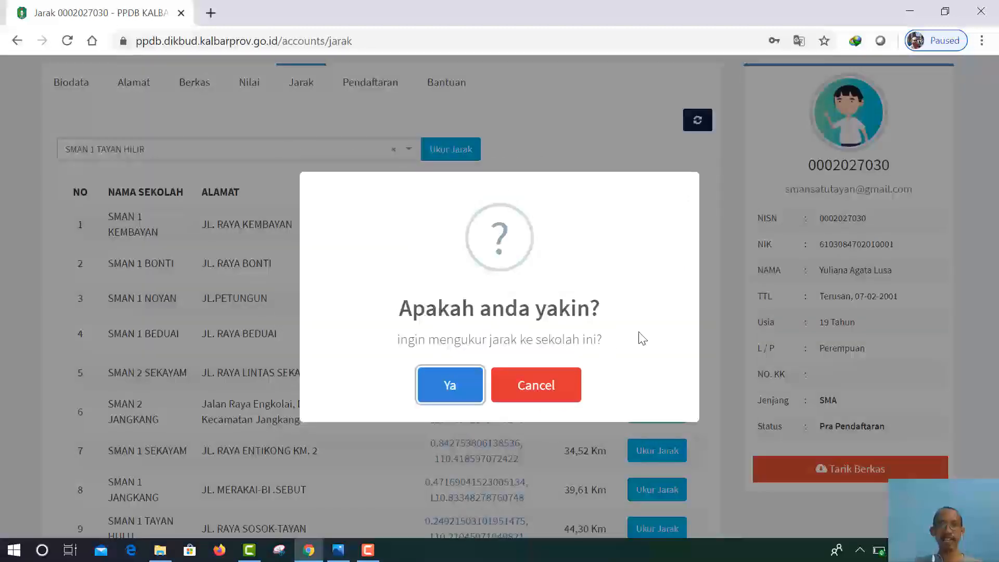
Step: Confirm the SMAN 1 TAYAN HILIR measurement, which shows 100 km, and return to the list
{"action": "left_click", "coordinate": [449, 385]}
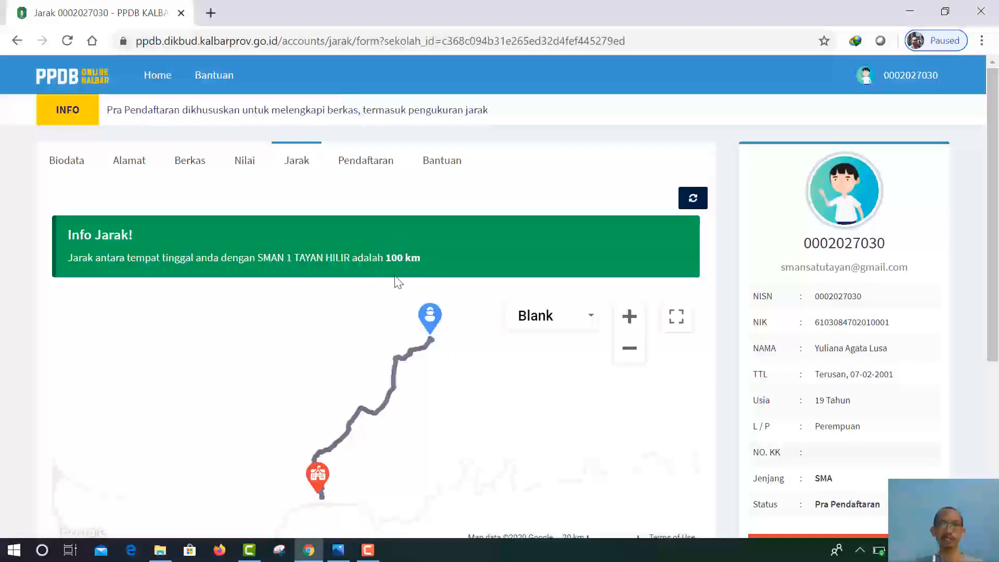
{"action": "scroll", "coordinate": [510, 354], "scroll_direction": "down", "scroll_amount": 5}
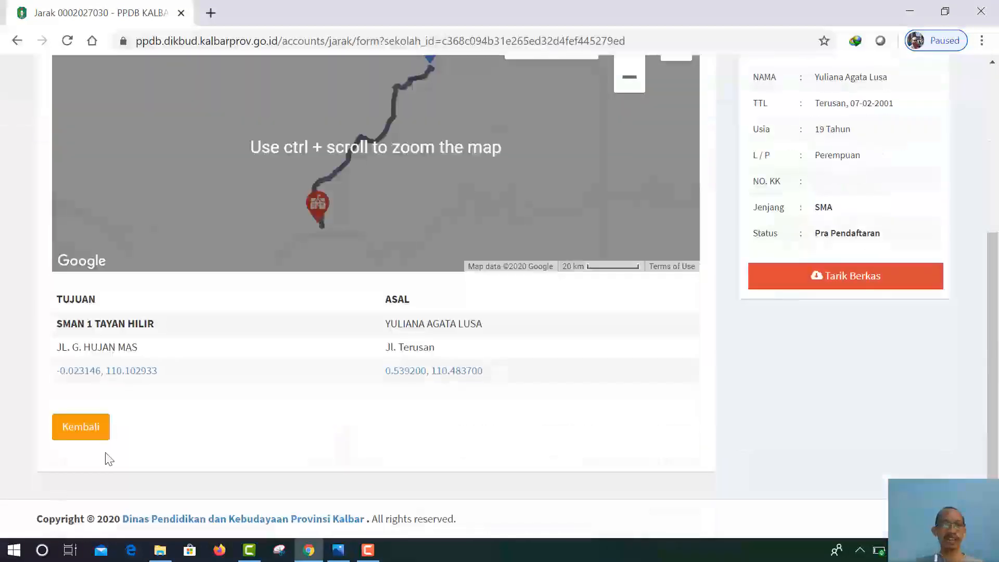
{"action": "left_click", "coordinate": [92, 441]}
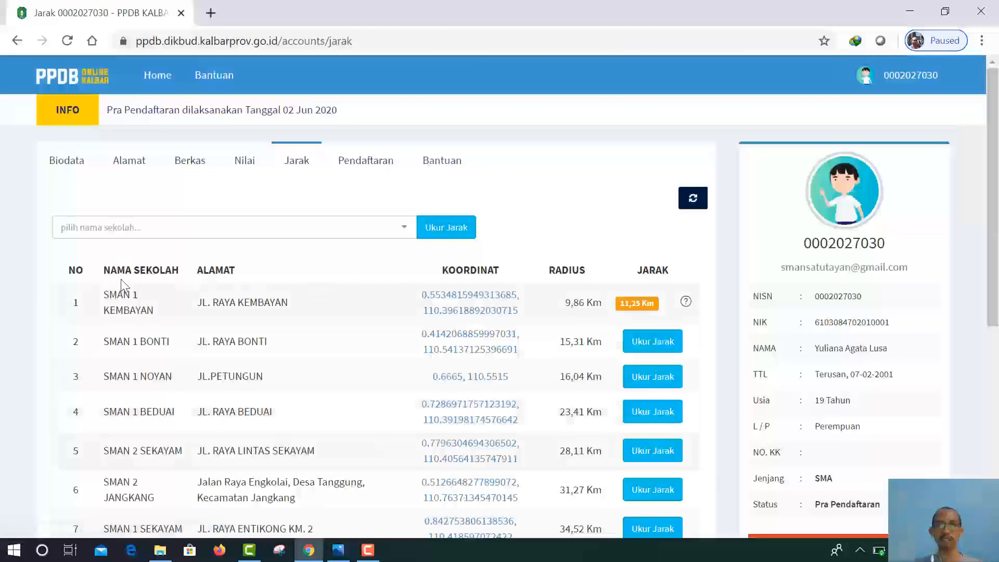
{"action": "scroll", "coordinate": [591, 365], "scroll_direction": "down", "scroll_amount": 7}
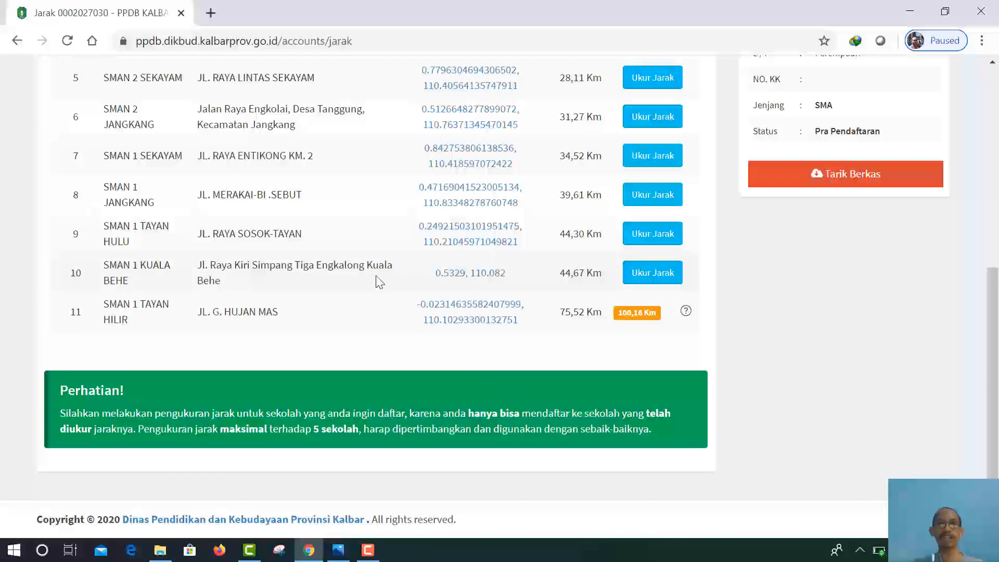
{"action": "scroll", "coordinate": [350, 293], "scroll_direction": "up", "scroll_amount": 5}
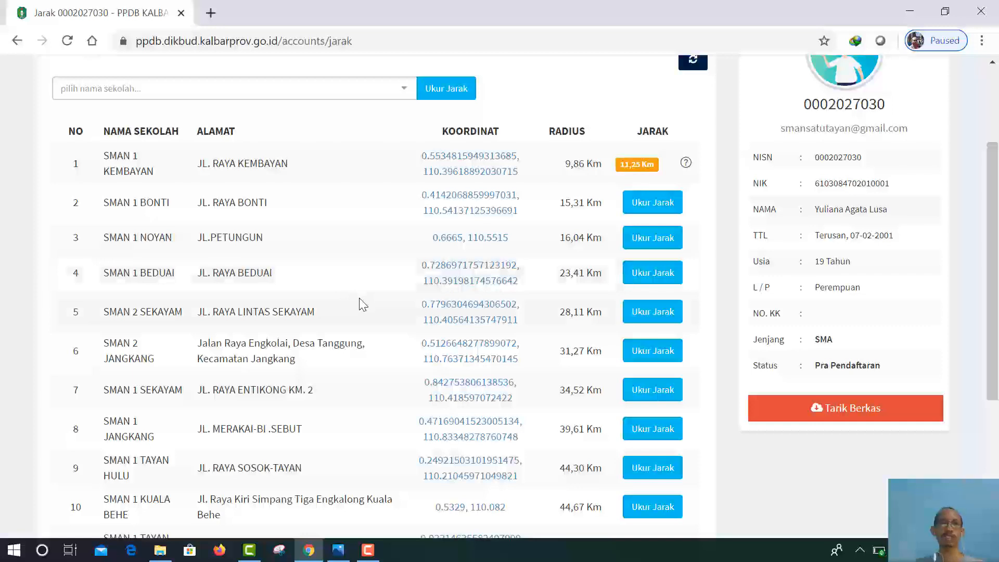
{"action": "scroll", "coordinate": [359, 307], "scroll_direction": "down", "scroll_amount": 3}
{"action": "scroll", "coordinate": [370, 250], "scroll_direction": "up", "scroll_amount": 2}
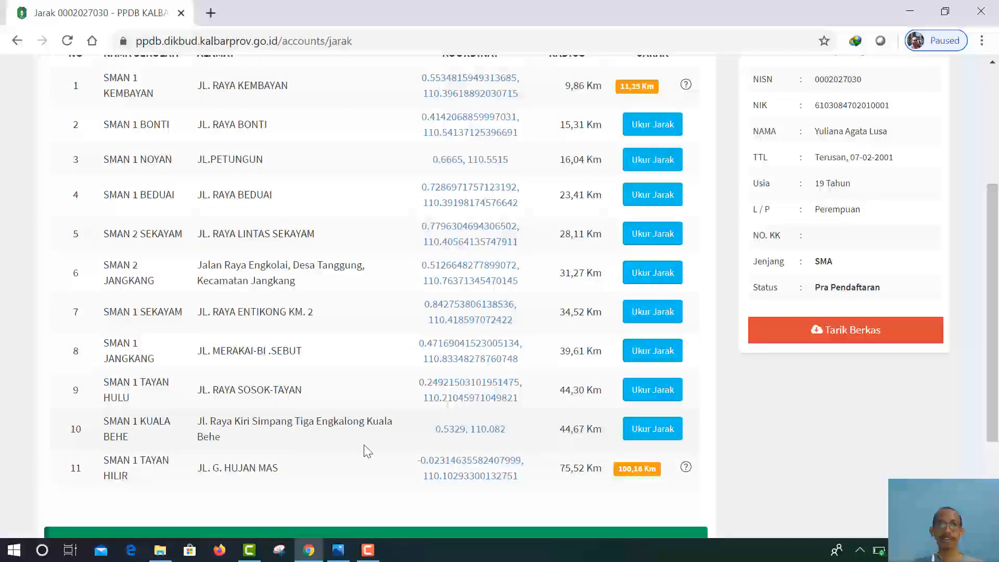
{"action": "scroll", "coordinate": [343, 432], "scroll_direction": "down", "scroll_amount": 3}
{"action": "scroll", "coordinate": [457, 328], "scroll_direction": "up", "scroll_amount": 4}
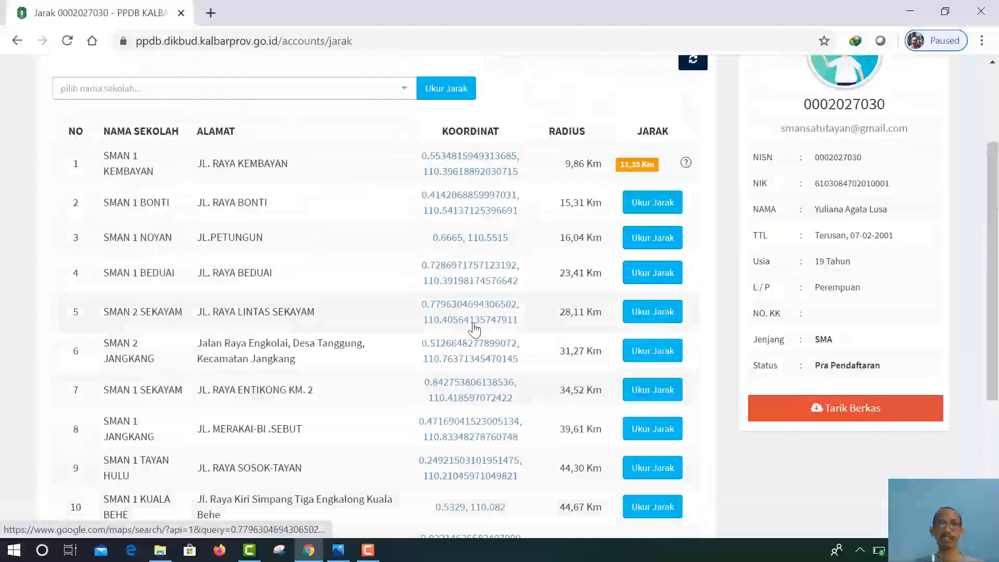
{"action": "scroll", "coordinate": [343, 292], "scroll_direction": "up", "scroll_amount": 1}
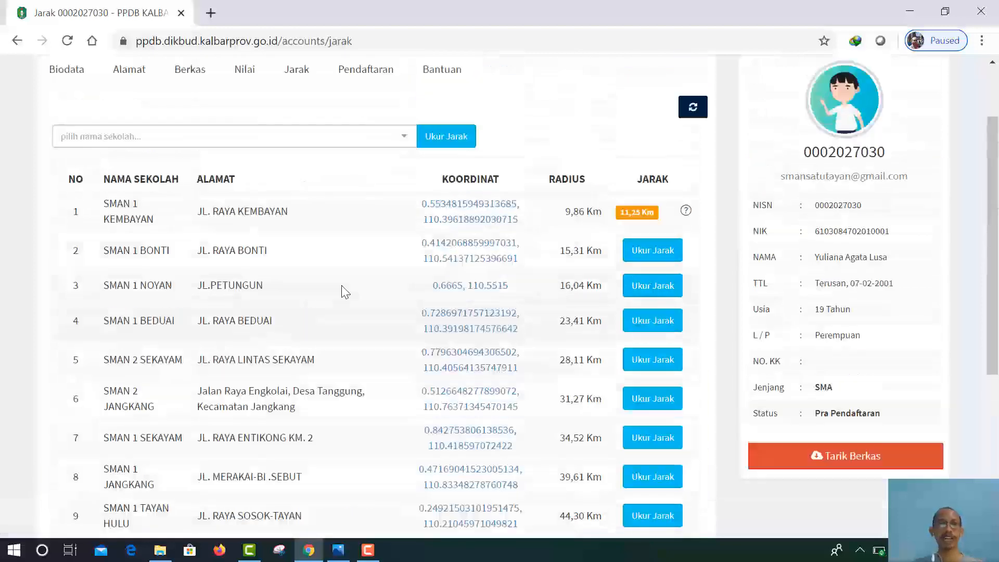
{"action": "scroll", "coordinate": [341, 285], "scroll_direction": "up", "scroll_amount": 1}
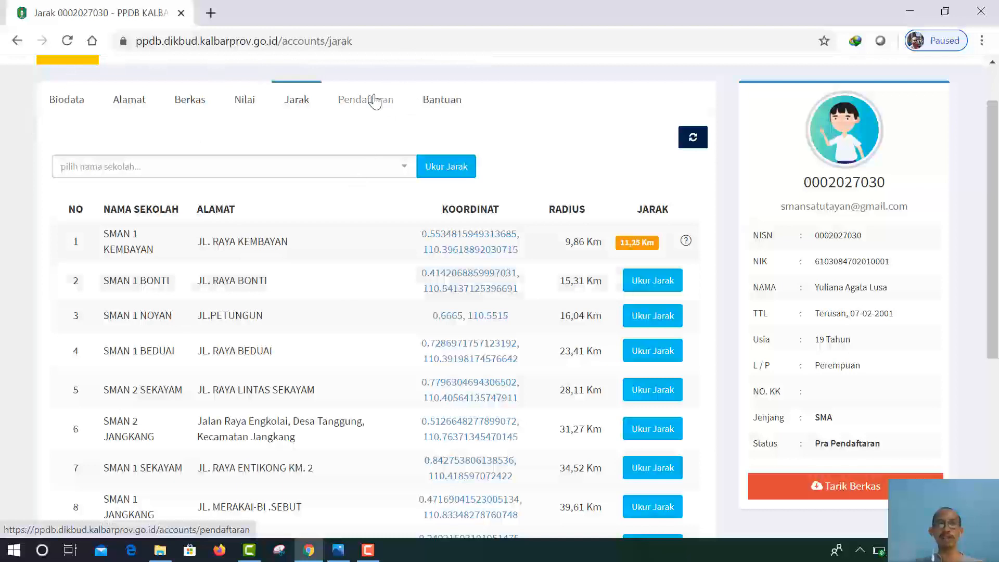
Step: Open the Pendaftaran page showing six pathways from Afirmasi (15%) to Zonasi (48%)
{"action": "left_click", "coordinate": [360, 104]}
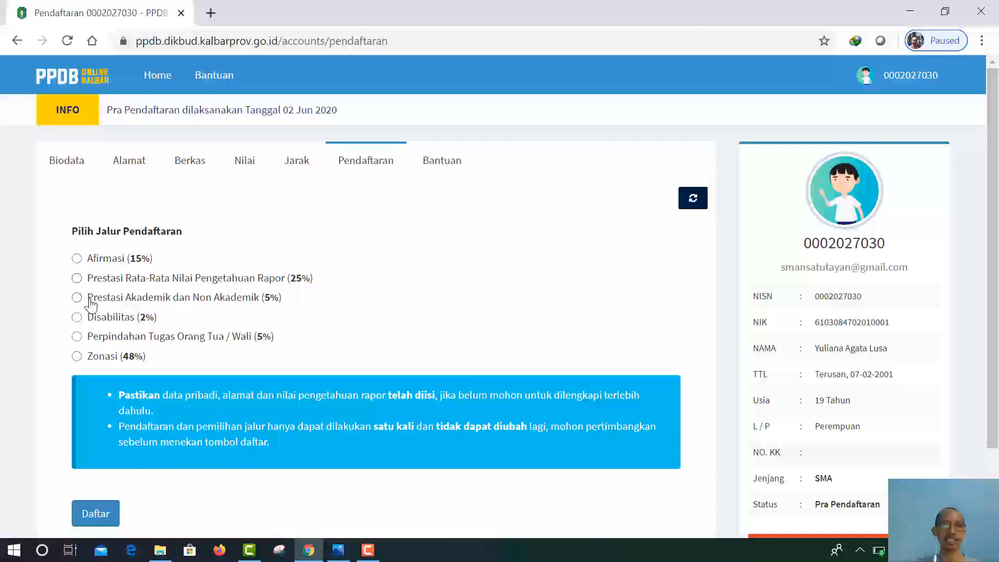
Step: Select Zonasi (48%) under Pilih Jalur Pendaftaran, leaving the form unsubmitted
{"action": "left_click", "coordinate": [77, 359]}
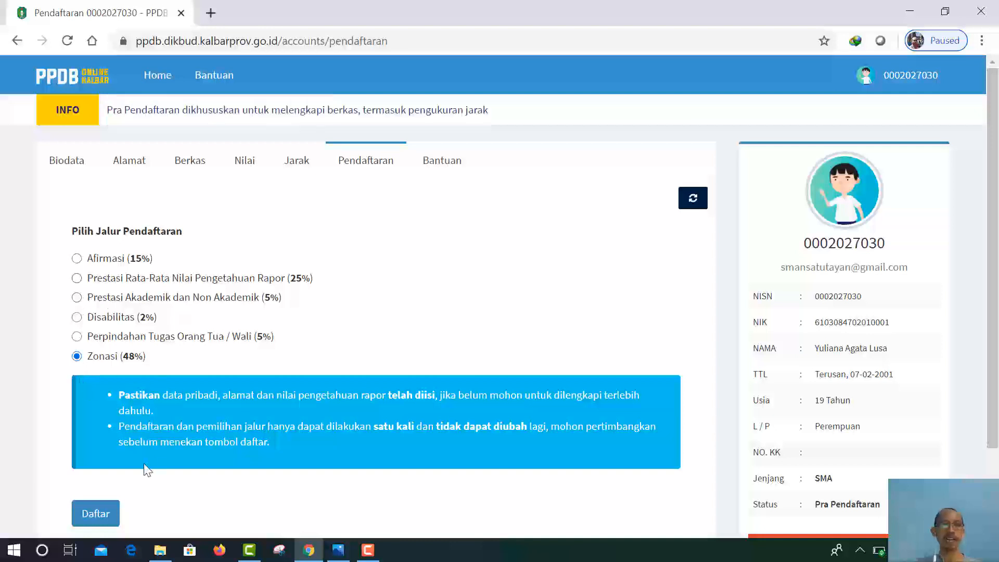
{"action": "scroll", "coordinate": [139, 477], "scroll_direction": "down", "scroll_amount": 2}
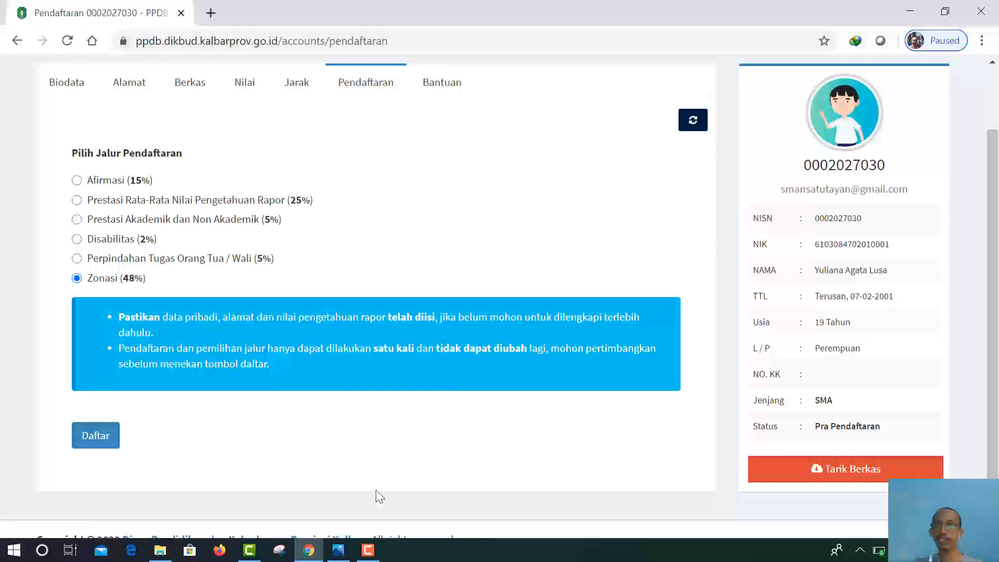
{"action": "scroll", "coordinate": [380, 495], "scroll_direction": "up", "scroll_amount": 2}
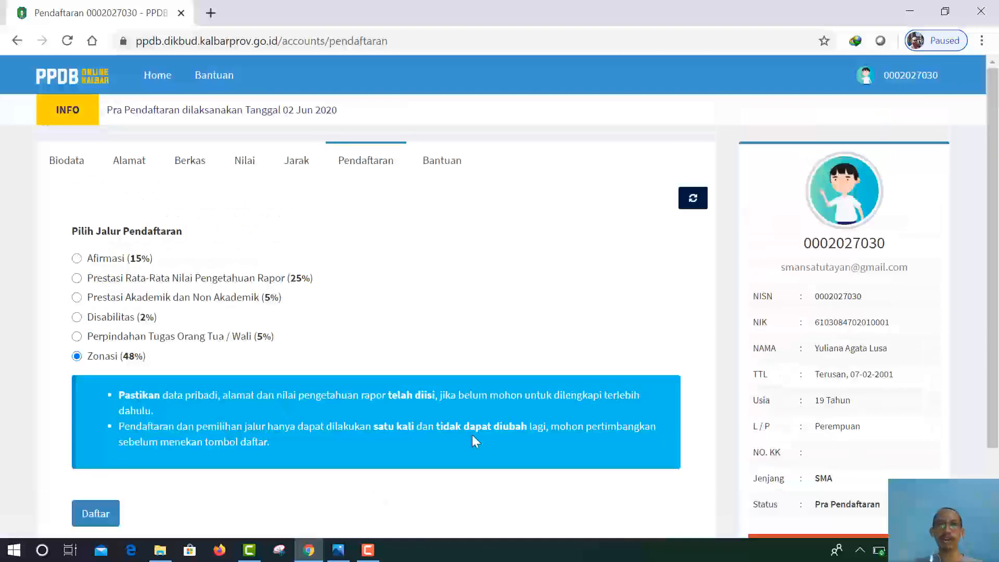